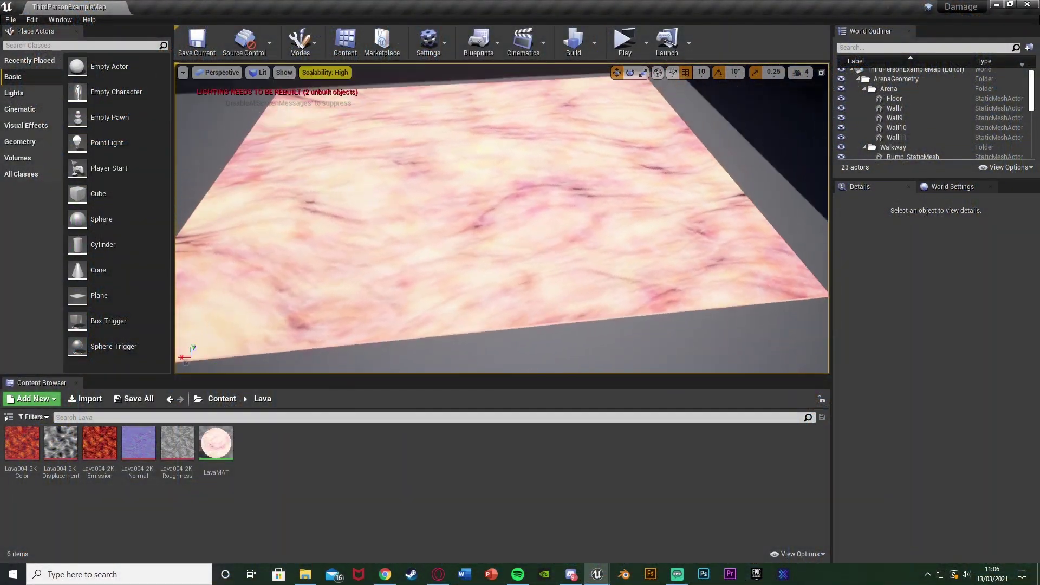
{"action": "right_click_drag", "start_coordinate": [502, 218], "coordinate": [823, 223]}
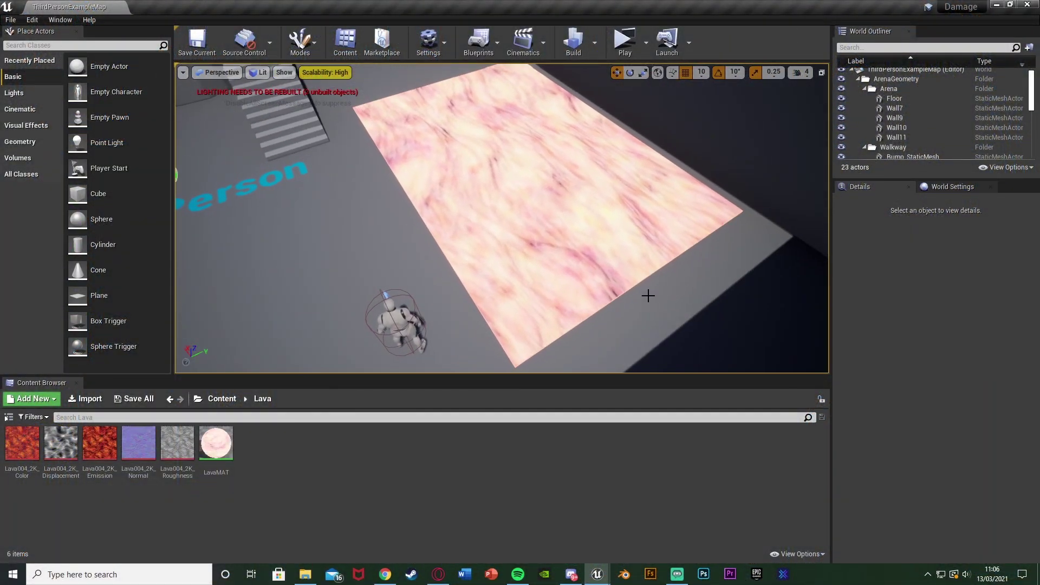
{"action": "right_click_drag", "start_coordinate": [534, 239], "coordinate": [671, 216]}
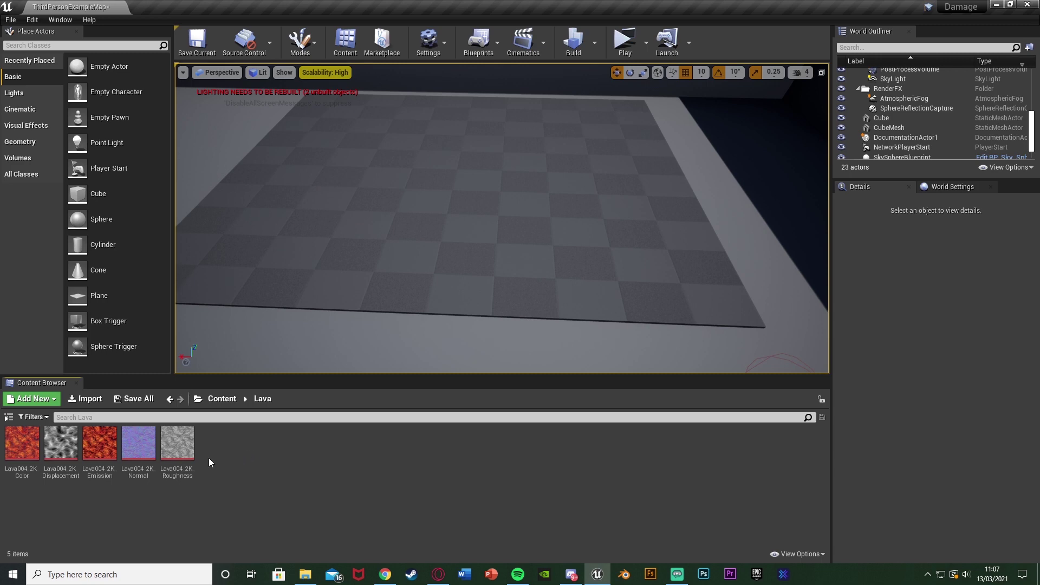
- Create a material named LavaMAT in the Lava folder and open it for editing
{"action": "right_click", "coordinate": [278, 477]}
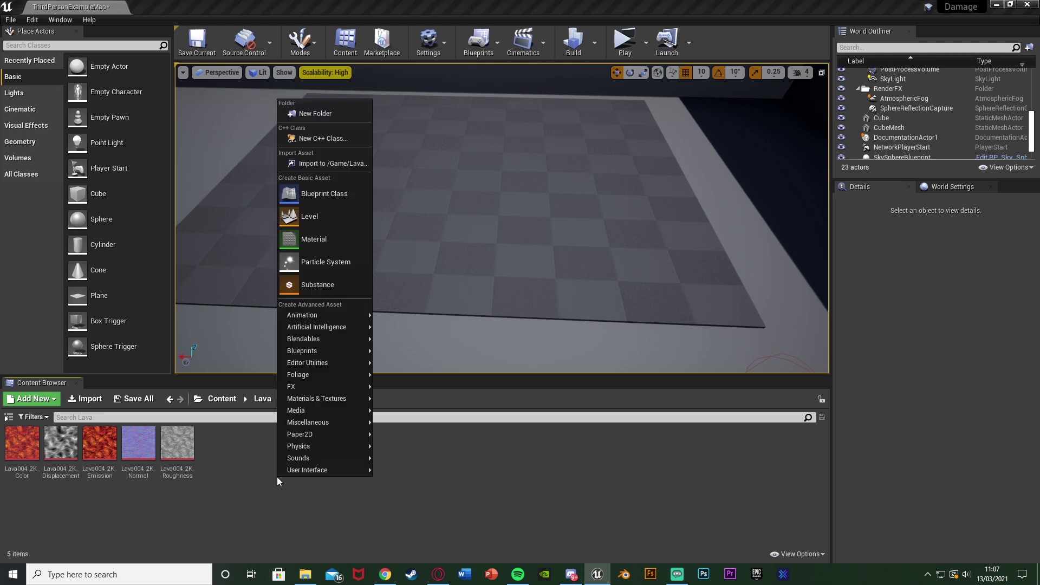
{"action": "left_click", "coordinate": [309, 247]}
{"action": "type", "text": "L"}
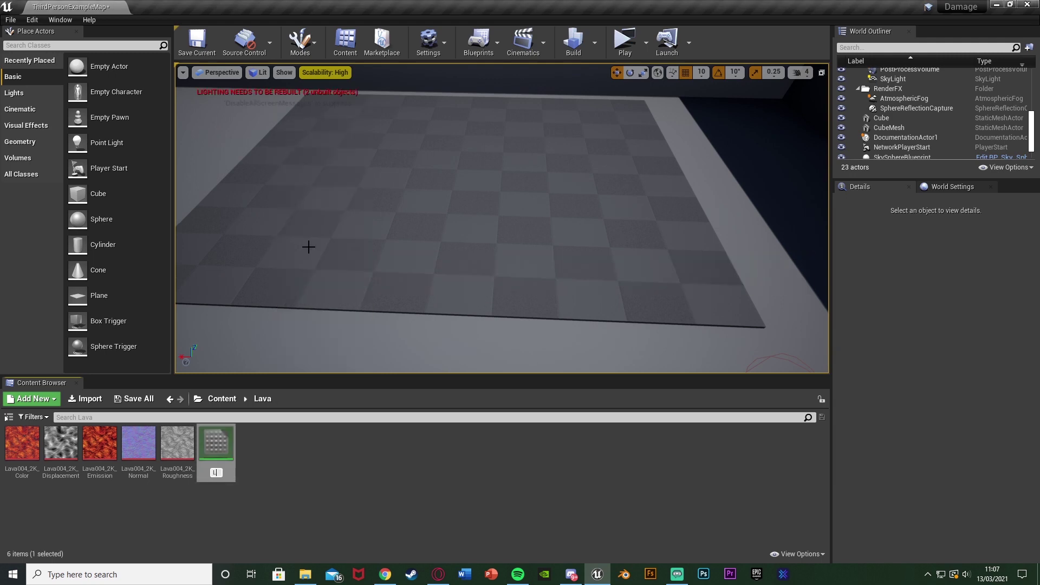
{"action": "type", "text": "avaMAT"}
{"action": "key", "text": "Return"}
{"action": "key", "text": "Return"}
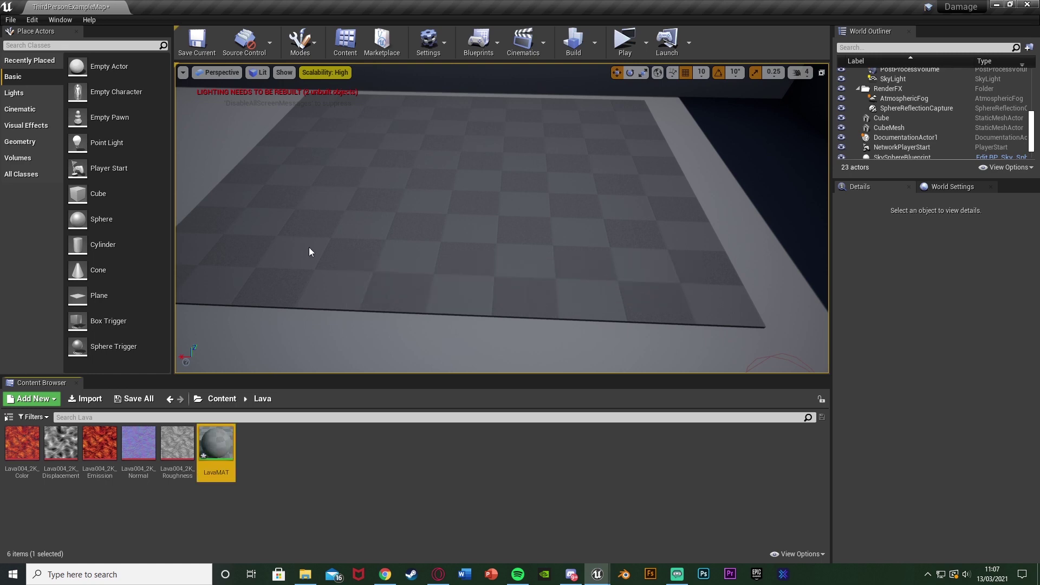
- Add the Lava004_2K_Color, Lava004_2K_Emission and Lava004_2K_Normal textures to the LavaMAT graph as texture samples
{"action": "left_click_drag", "start_coordinate": [756, 116], "coordinate": [1032, 0]}
{"action": "left_click_drag", "start_coordinate": [282, 444], "coordinate": [269, 447]}
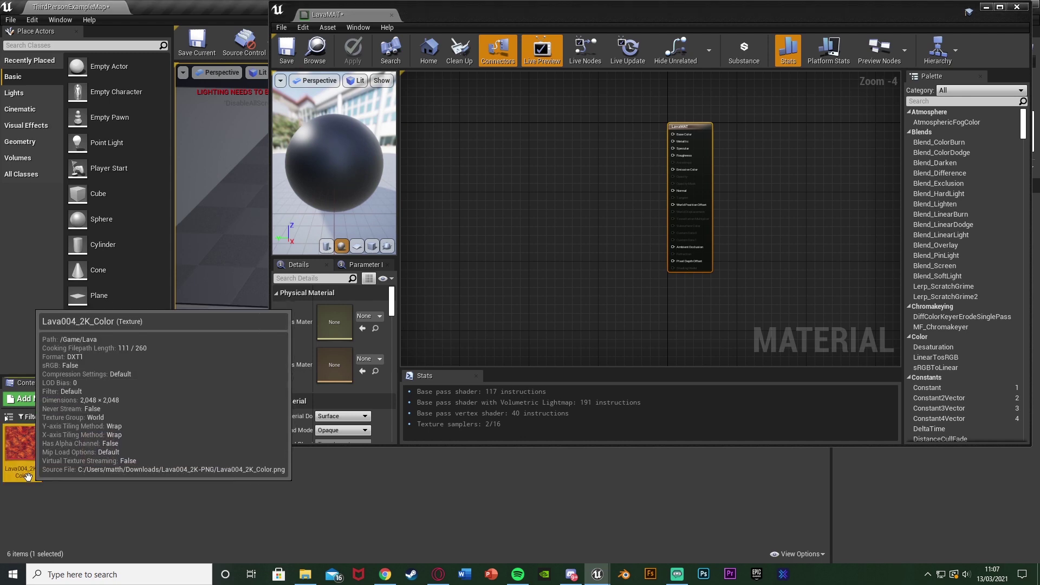
{"action": "left_click", "coordinate": [21, 443]}
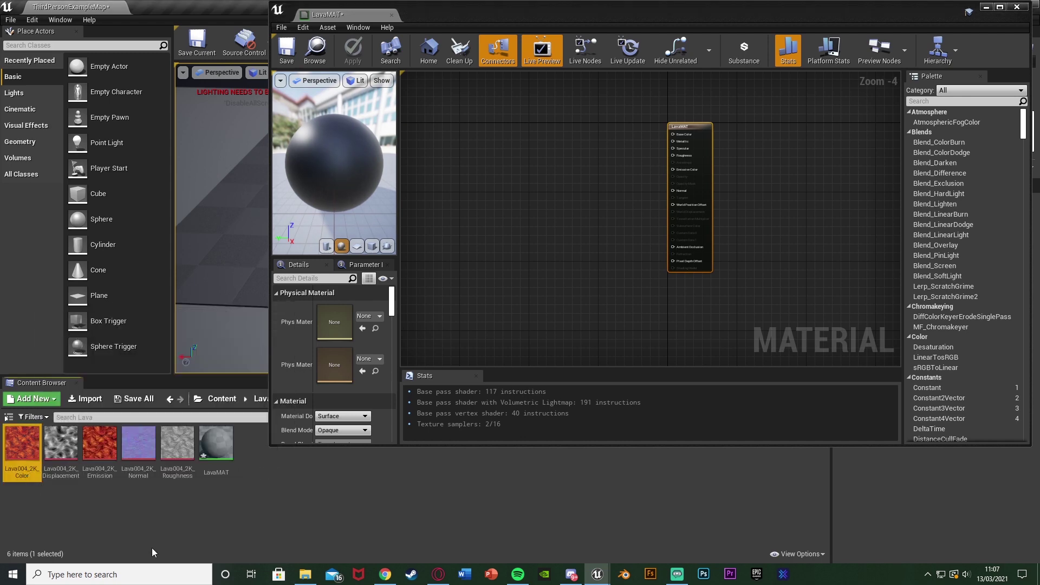
{"action": "left_click", "coordinate": [100, 452], "text": "ctrl"}
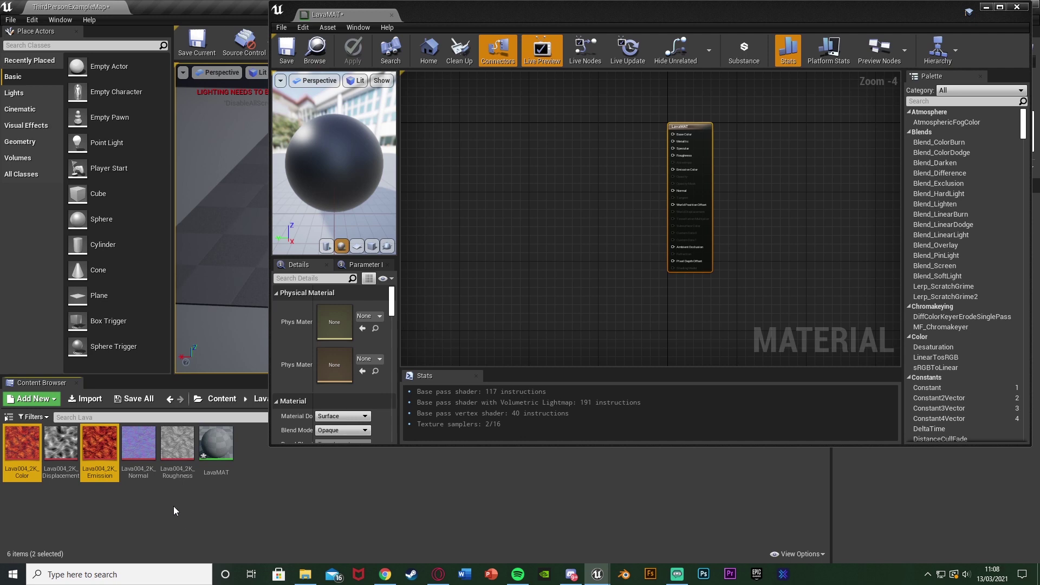
{"action": "left_click", "coordinate": [139, 452], "text": "ctrl"}
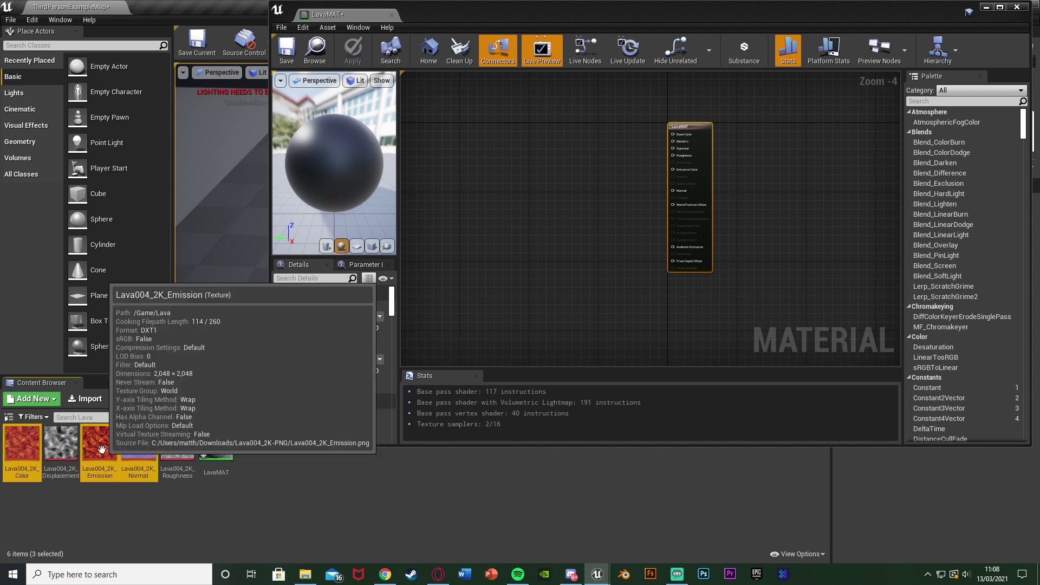
{"action": "left_click_drag", "start_coordinate": [101, 449], "coordinate": [506, 161]}
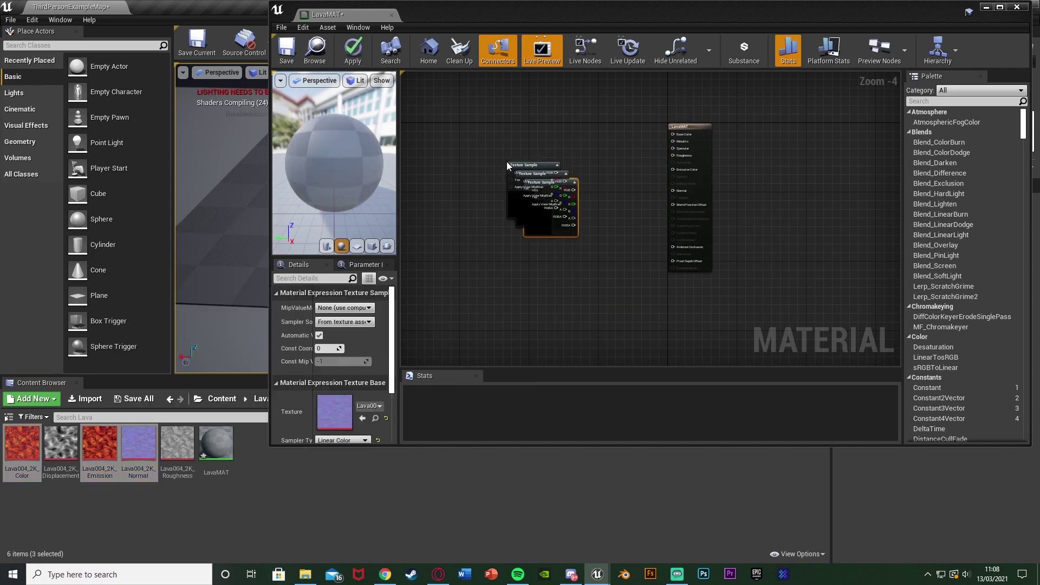
- Maximize the material editor and arrange the three overlapping texture samples in a vertical column: color, emission, normal
{"action": "double_click", "coordinate": [576, 11]}
{"action": "scroll", "coordinate": [340, 175], "scroll_direction": "up", "scroll_amount": 4}
{"action": "right_click_drag", "start_coordinate": [340, 174], "coordinate": [434, 234]}
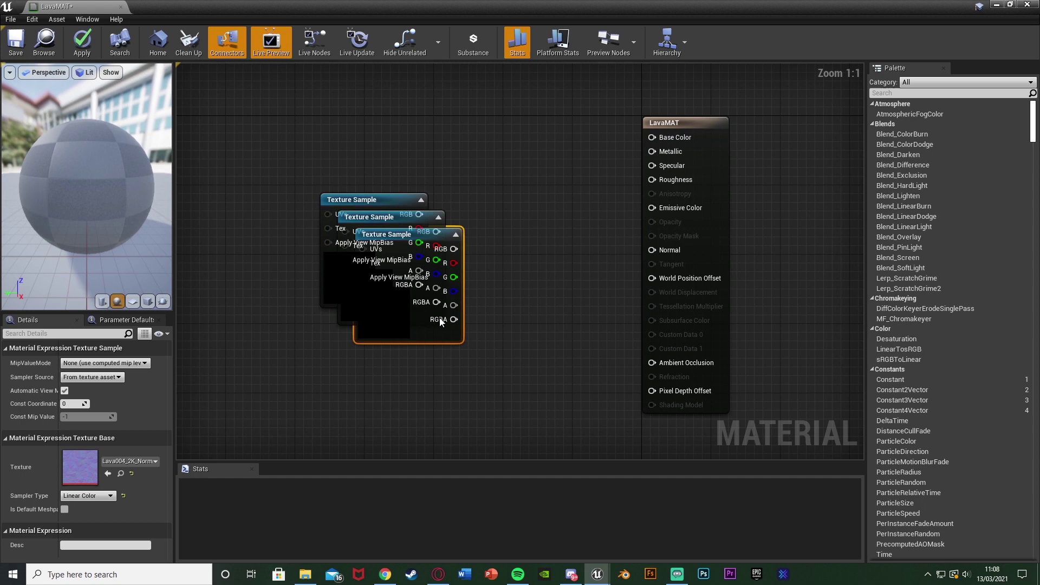
{"action": "left_click_drag", "start_coordinate": [419, 332], "coordinate": [423, 454]}
{"action": "left_click_drag", "start_coordinate": [377, 290], "coordinate": [377, 348]}
{"action": "left_click_drag", "start_coordinate": [370, 187], "coordinate": [391, 123]}
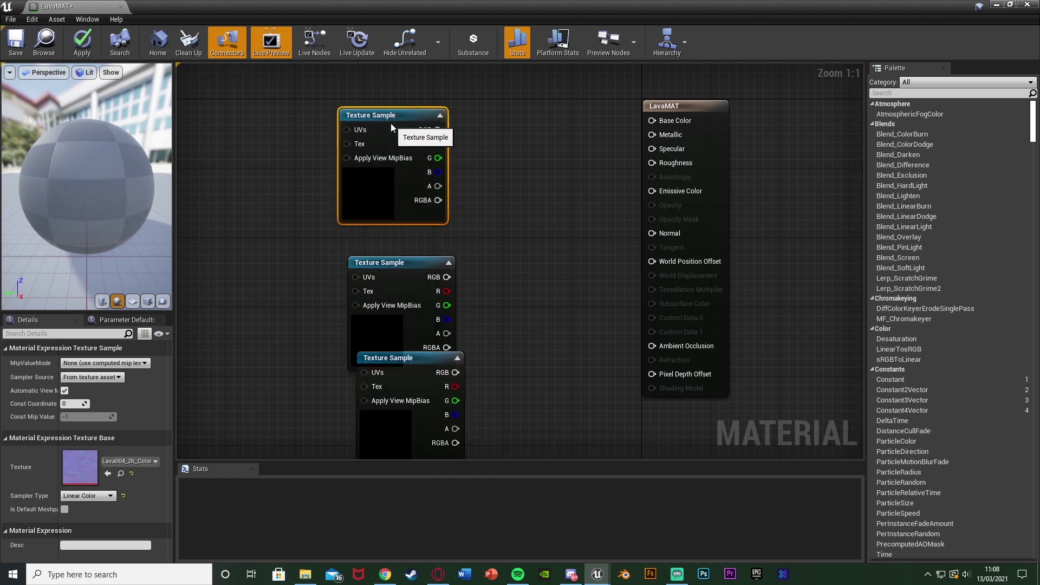
{"action": "left_click_drag", "start_coordinate": [385, 322], "coordinate": [385, 298]}
{"action": "left_click_drag", "start_coordinate": [376, 399], "coordinate": [360, 414]}
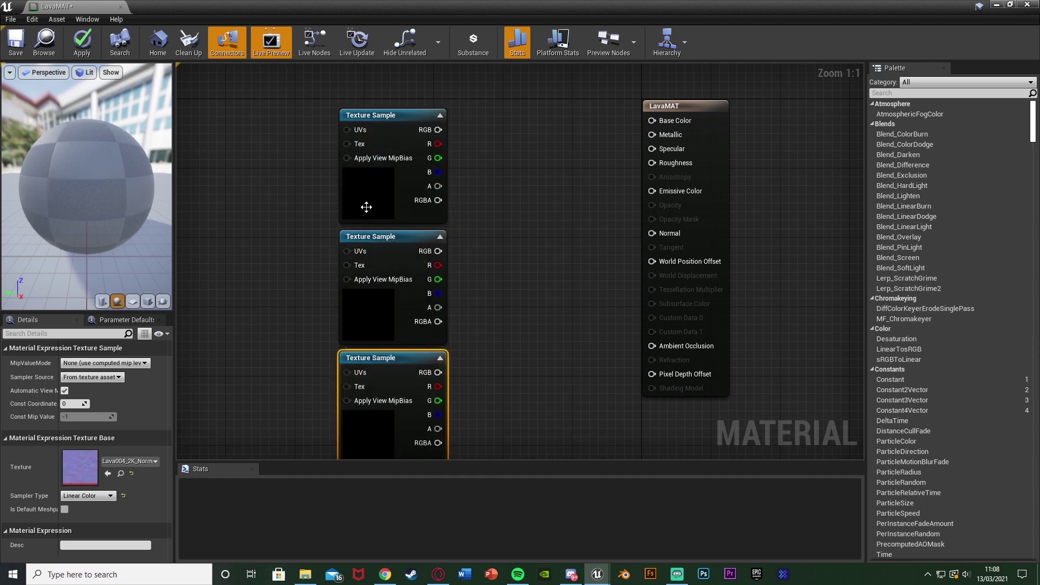
- Connect the RGB outputs of the color, emission and normal textures to Base Color, Emissive Color and Normal respectively
{"action": "left_click", "coordinate": [366, 206]}
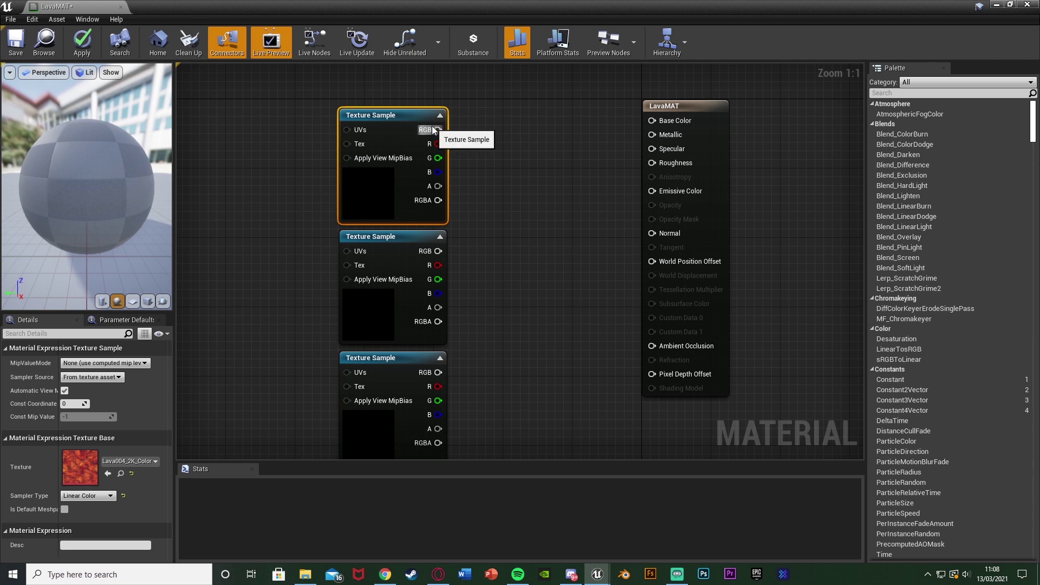
{"action": "left_click_drag", "start_coordinate": [438, 130], "coordinate": [668, 119]}
{"action": "left_click_drag", "start_coordinate": [396, 208], "coordinate": [397, 201]}
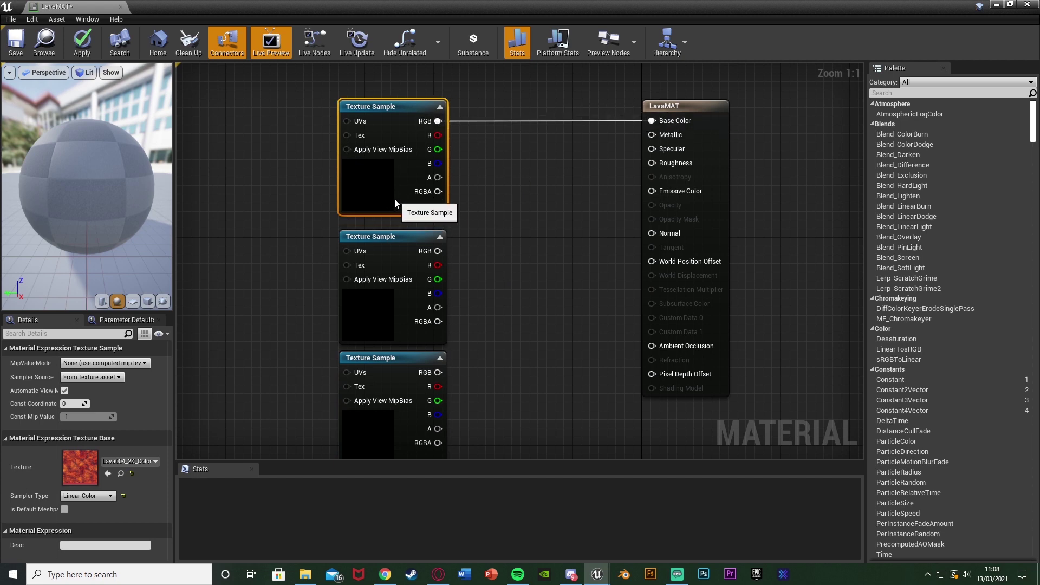
{"action": "left_click", "coordinate": [387, 319]}
{"action": "left_click_drag", "start_coordinate": [438, 250], "coordinate": [673, 194]}
{"action": "left_click_drag", "start_coordinate": [351, 331], "coordinate": [351, 323]}
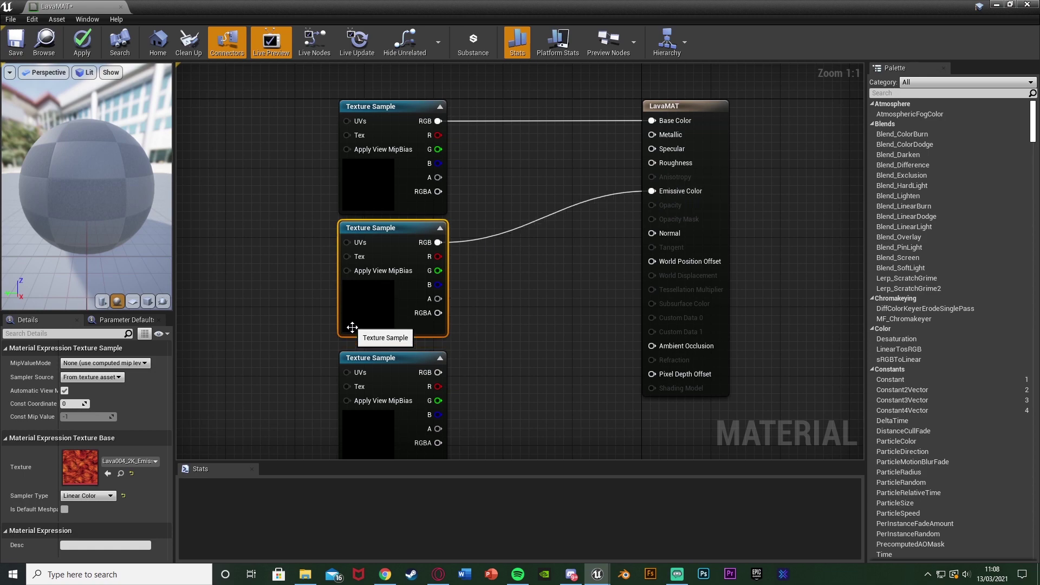
{"action": "left_click", "coordinate": [396, 424]}
{"action": "right_click_drag", "start_coordinate": [397, 424], "coordinate": [390, 363]}
{"action": "left_click_drag", "start_coordinate": [432, 311], "coordinate": [671, 171]}
- Move the three texture samples farther from the LavaMAT node and break the emission texture's link to Emissive Color
{"action": "right_click_drag", "start_coordinate": [537, 188], "coordinate": [522, 271]}
{"action": "scroll", "coordinate": [492, 315], "scroll_direction": "down", "scroll_amount": 2}
{"action": "left_click_drag", "start_coordinate": [472, 423], "coordinate": [374, 222]}
{"action": "left_click_drag", "start_coordinate": [388, 300], "coordinate": [322, 262]}
{"action": "left_click", "coordinate": [449, 256]}
{"action": "right_click_drag", "start_coordinate": [449, 256], "coordinate": [423, 258]}
{"action": "scroll", "coordinate": [363, 293], "scroll_direction": "up", "scroll_amount": 2}
{"action": "left_click", "coordinate": [360, 243], "text": "alt"}
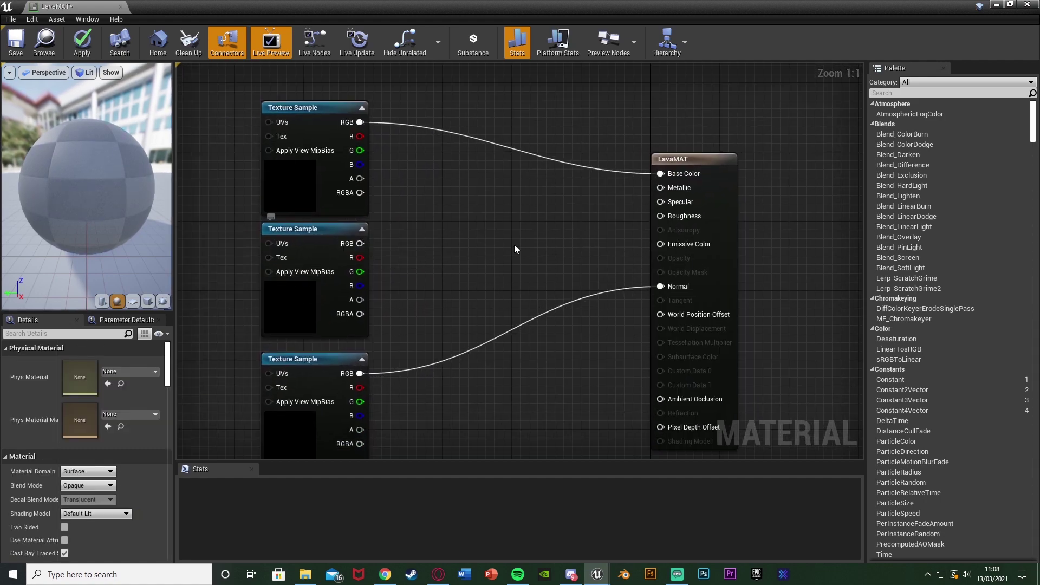
- Add a Multiply node with the emission texture's RGB output feeding its A input
{"action": "left_click_drag", "start_coordinate": [360, 243], "coordinate": [418, 242]}
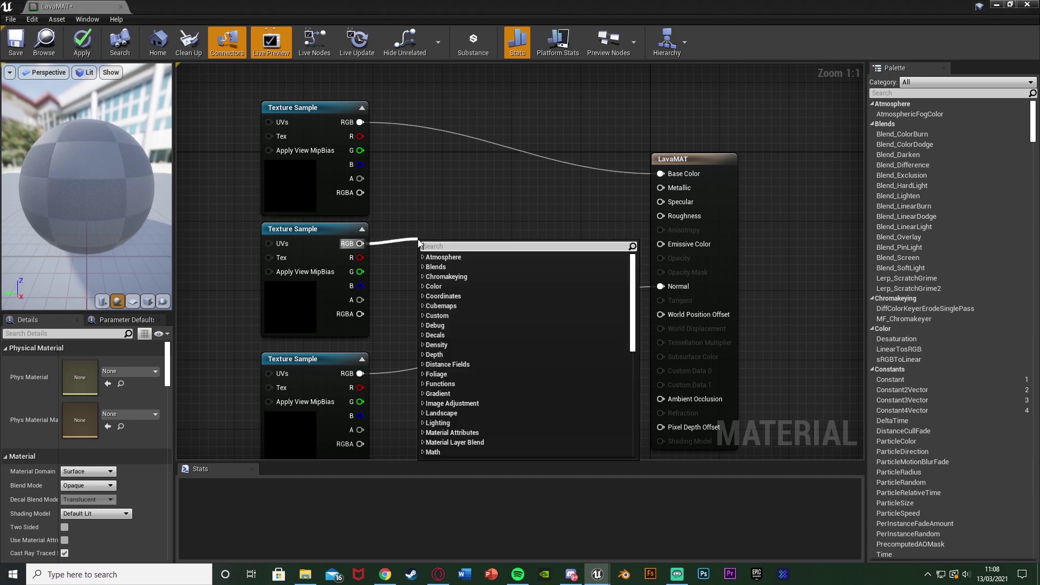
{"action": "type", "text": "mult"}
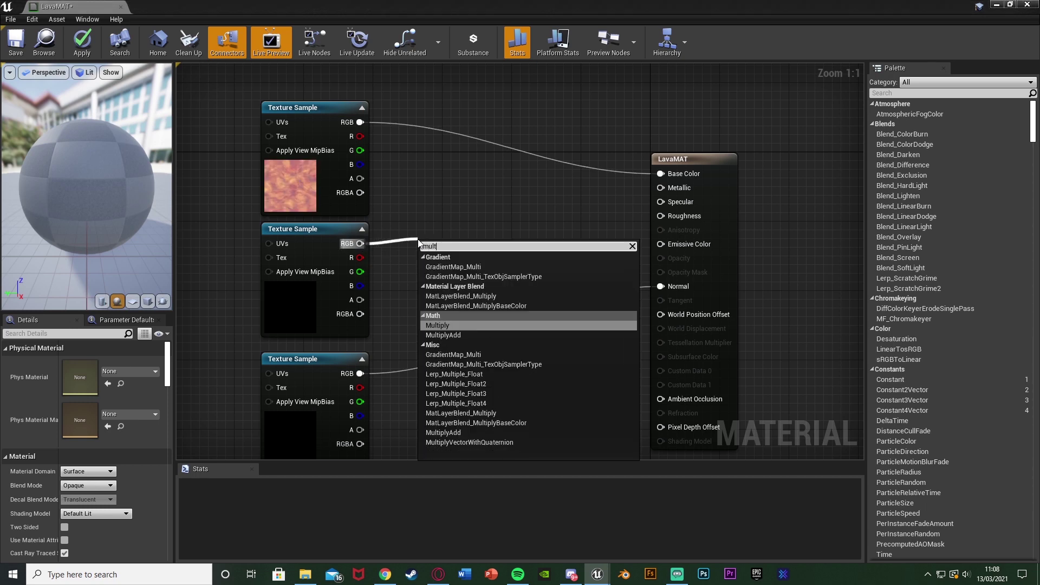
{"action": "key", "text": "Return"}
{"action": "left_click_drag", "start_coordinate": [470, 245], "coordinate": [464, 230]}
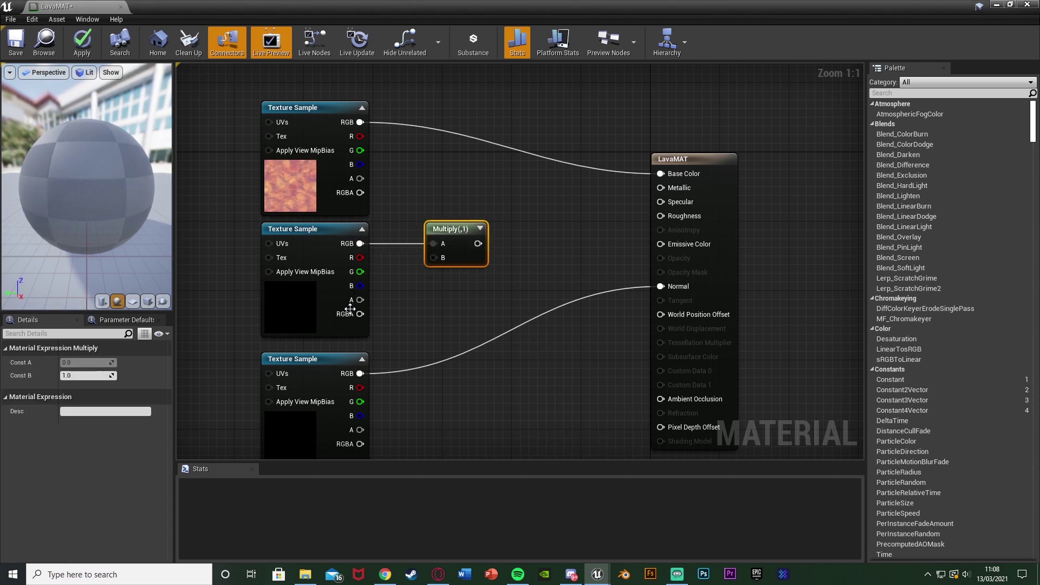
- Feed a constant of 5 into the Multiply node's B input and connect the Multiply output to Emissive Color
{"action": "key", "text": "1"}
{"action": "left_click", "coordinate": [392, 290]}
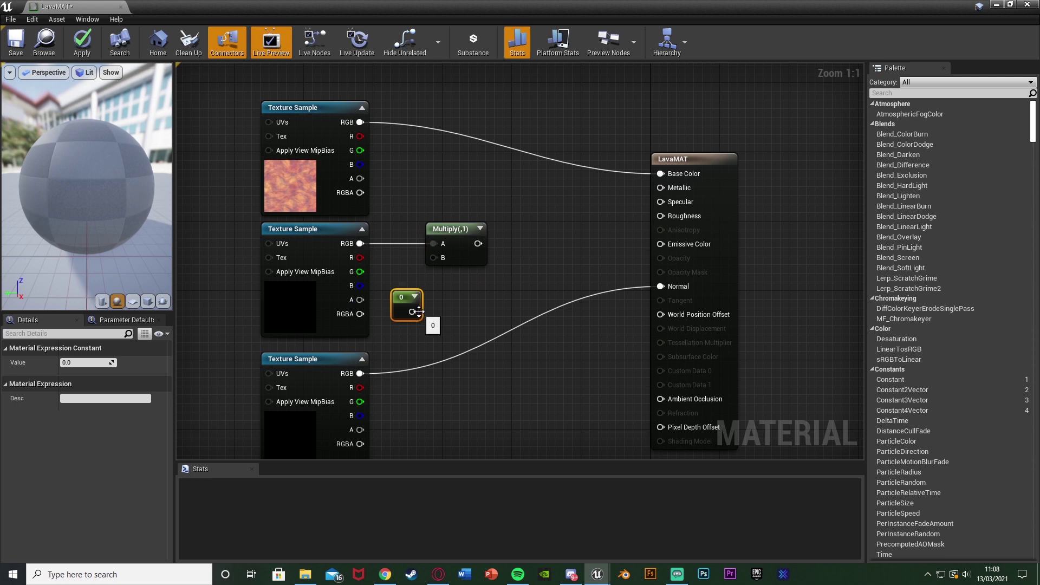
{"action": "left_click_drag", "start_coordinate": [413, 312], "coordinate": [434, 257]}
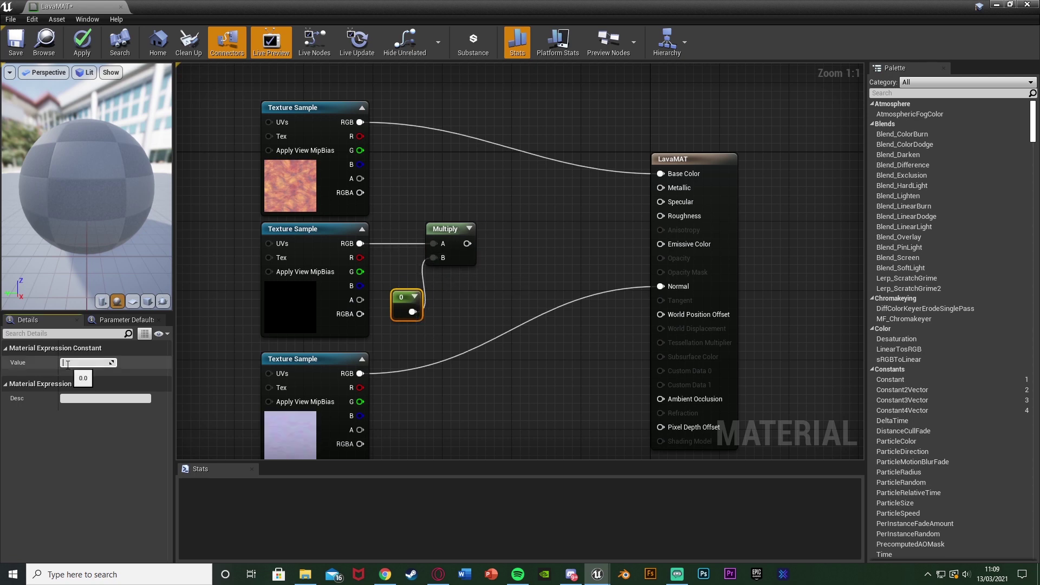
{"action": "type", "text": "5"}
{"action": "key", "text": "Return"}
{"action": "left_click_drag", "start_coordinate": [466, 243], "coordinate": [696, 245]}
{"action": "left_click_drag", "start_coordinate": [444, 257], "coordinate": [470, 257]}
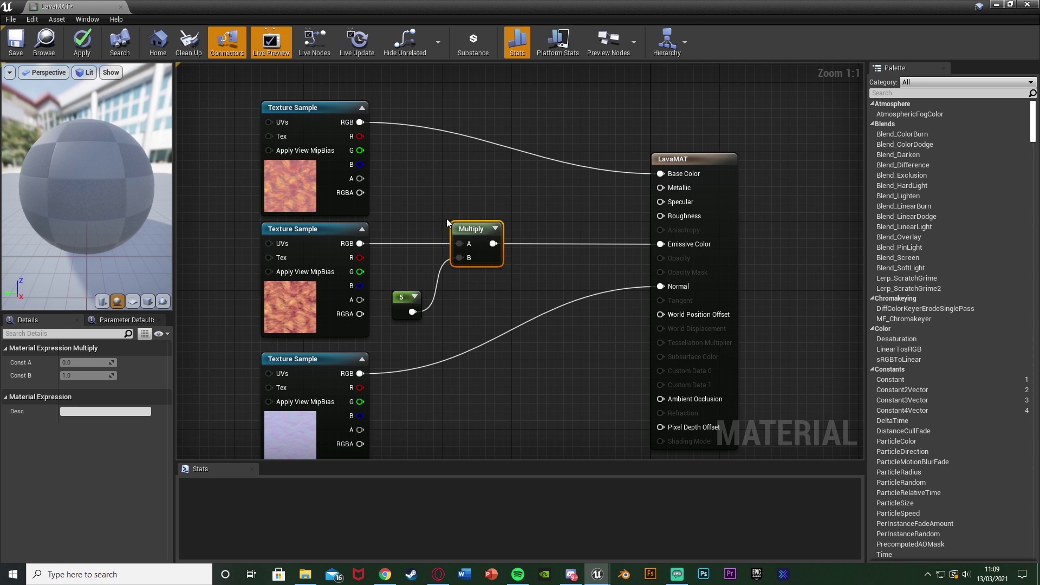
- Convert the constant to a parameter named Lava Glow and move the Multiply node farther from it
{"action": "right_click", "coordinate": [418, 294]}
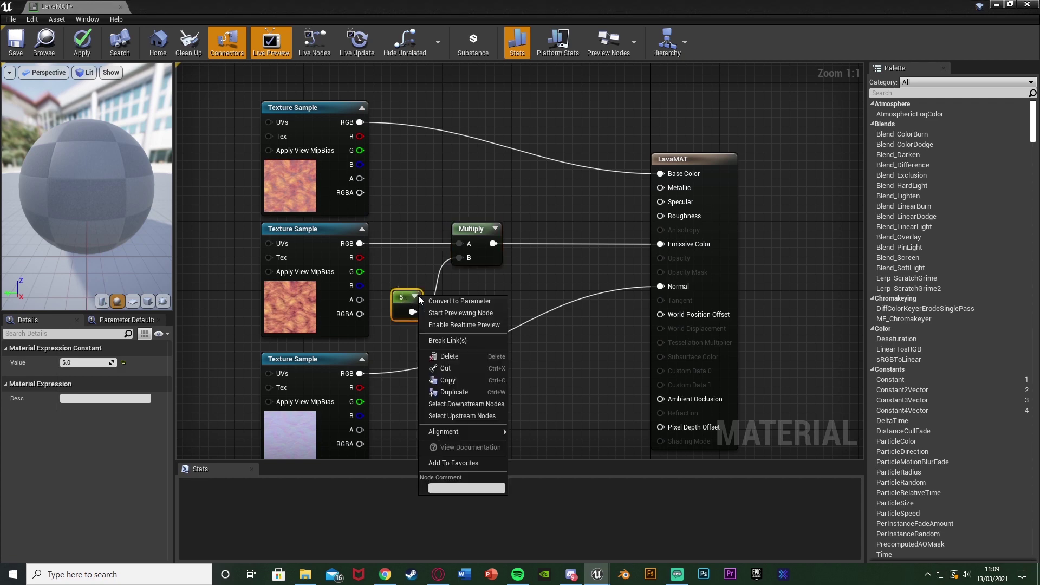
{"action": "left_click", "coordinate": [451, 300]}
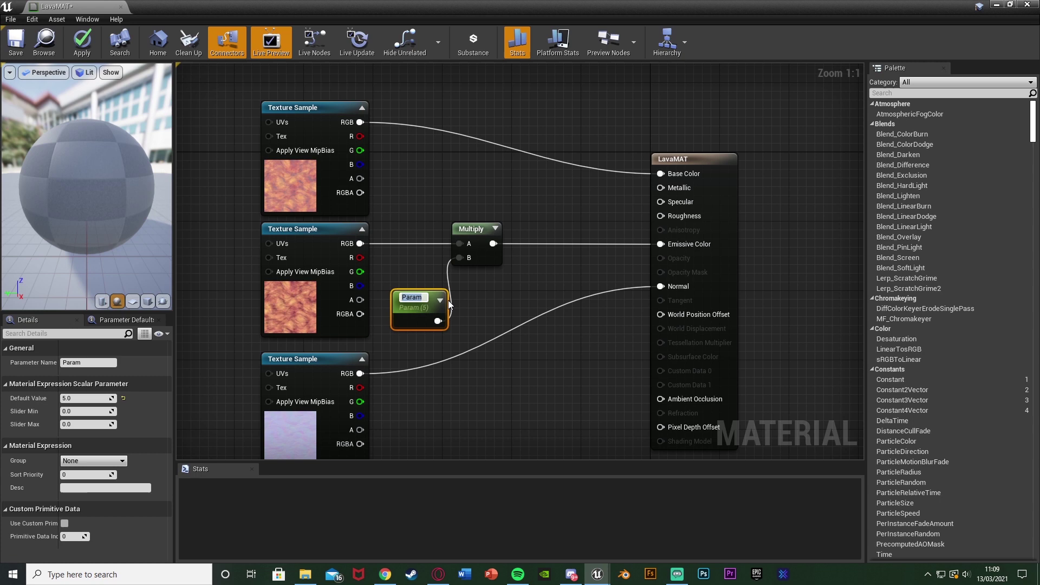
{"action": "type", "text": "Lavcaa Glow"}
{"action": "key", "text": "Return"}
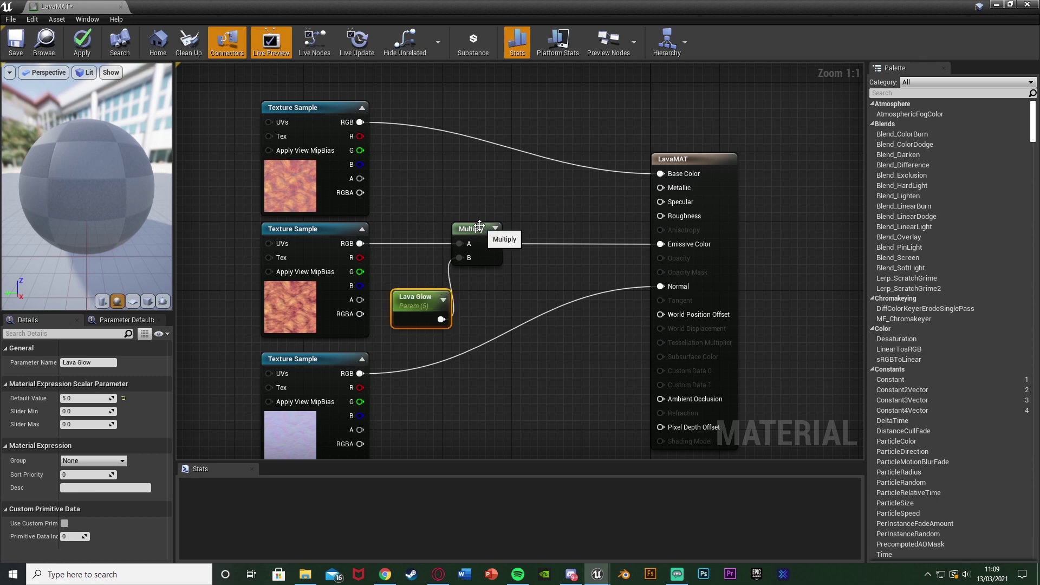
{"action": "left_click_drag", "start_coordinate": [473, 229], "coordinate": [499, 229]}
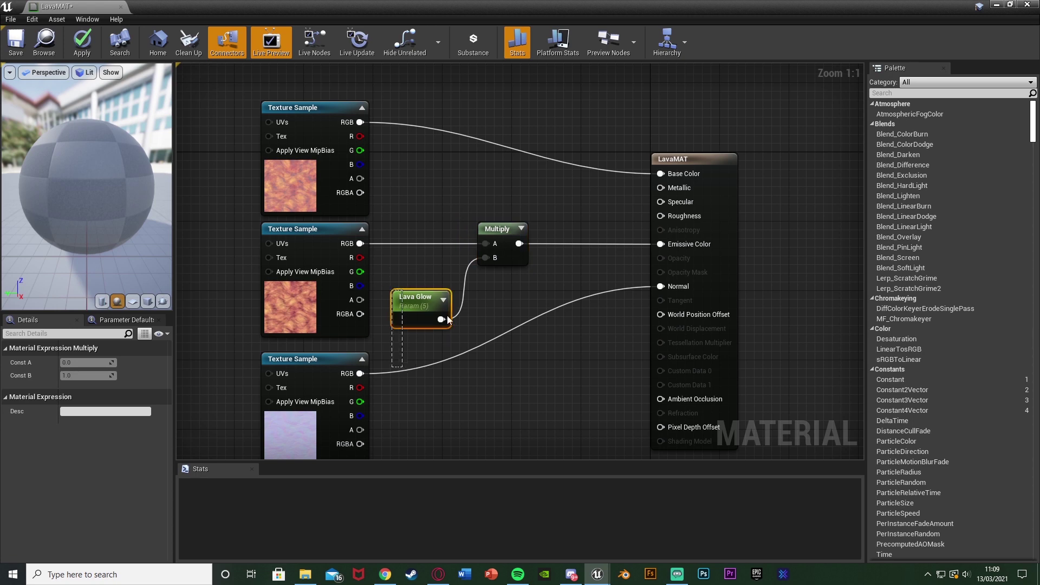
{"action": "left_click", "coordinate": [530, 338]}
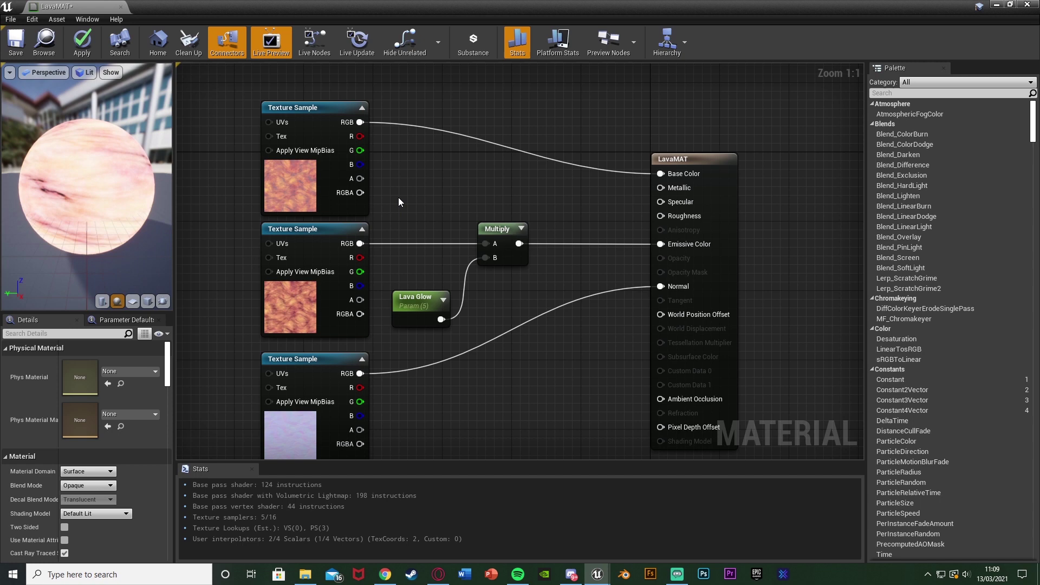
- Add a Panner node on the input side of the texture samples, roughly level with the emission texture
{"action": "mouse_move", "coordinate": [140, 201]}
{"action": "left_mouse_down"}
{"action": "mouse_move", "coordinate": [75, 205]}
{"action": "mouse_move", "coordinate": [135, 195]}
{"action": "left_mouse_up"}
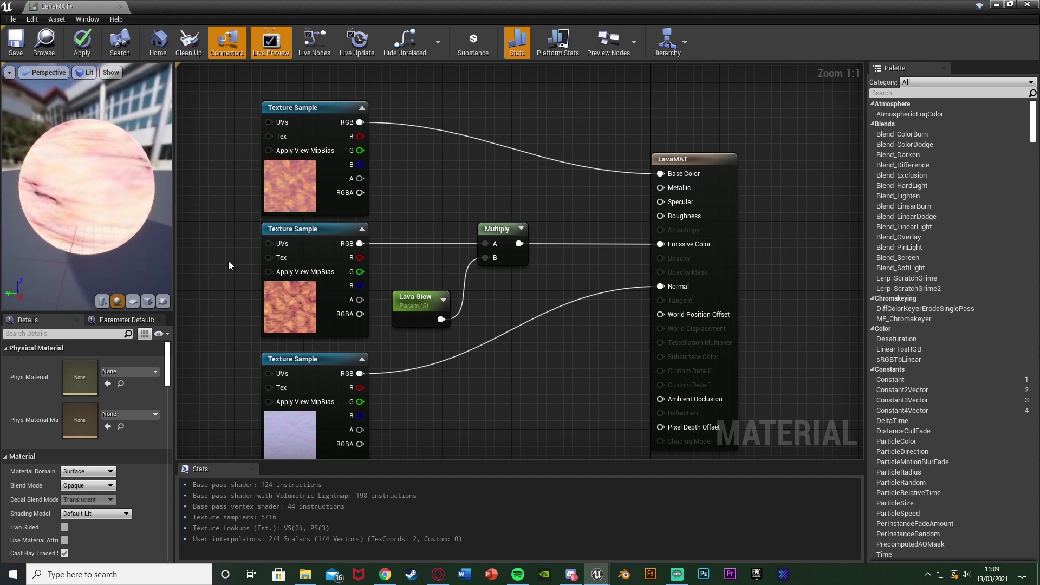
{"action": "right_click_drag", "start_coordinate": [286, 191], "coordinate": [586, 180]}
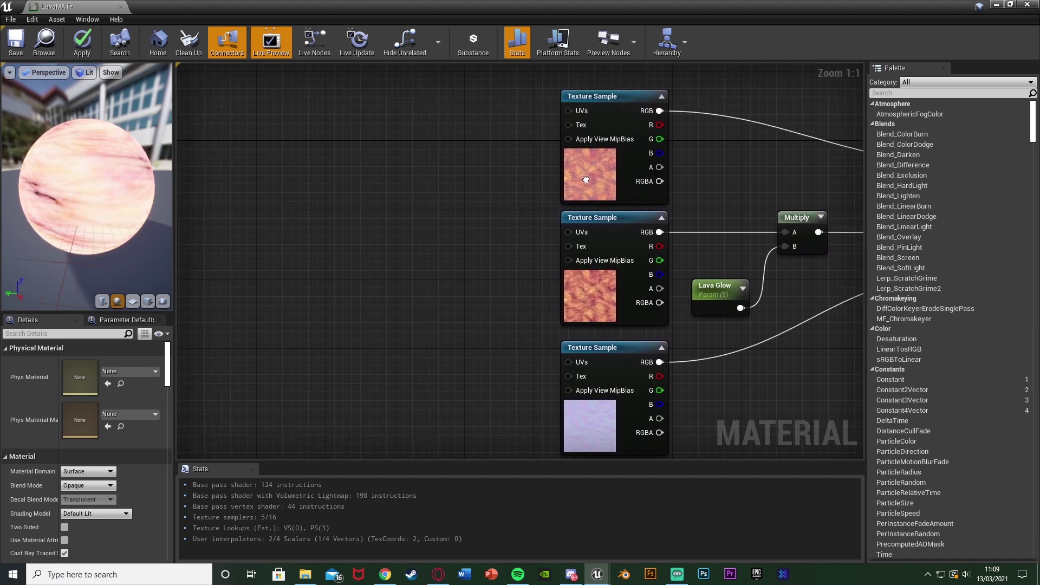
{"action": "right_click", "coordinate": [266, 238]}
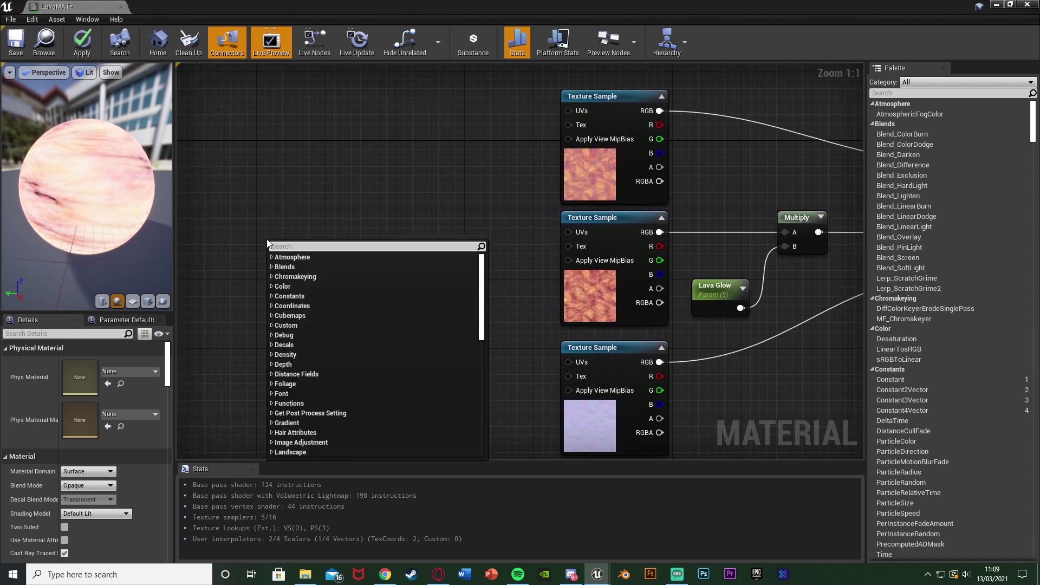
{"action": "type", "text": "panner"}
{"action": "key", "text": "Return"}
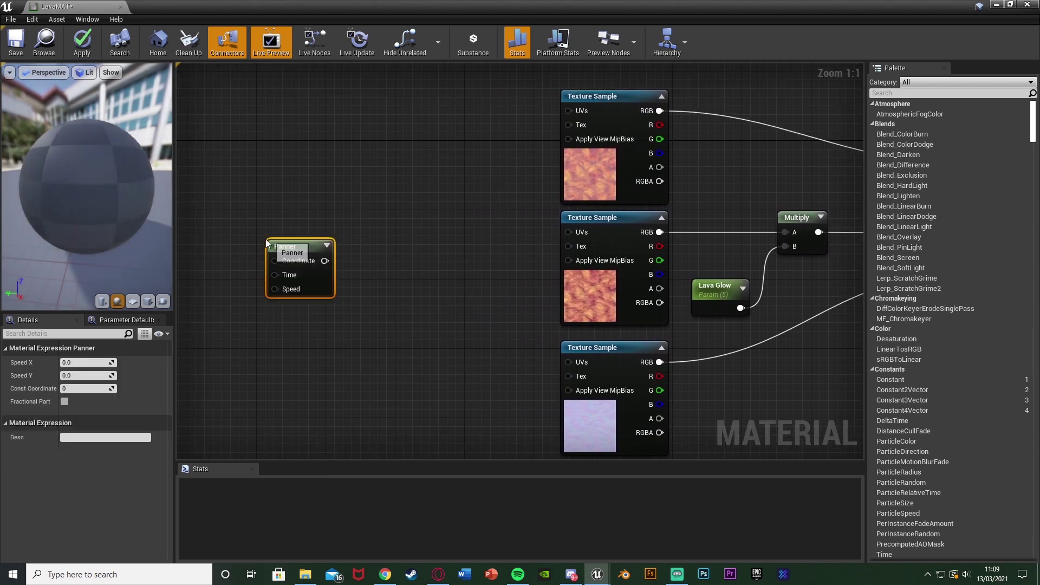
{"action": "left_click", "coordinate": [367, 311]}
{"action": "right_click_drag", "start_coordinate": [482, 338], "coordinate": [395, 340]}
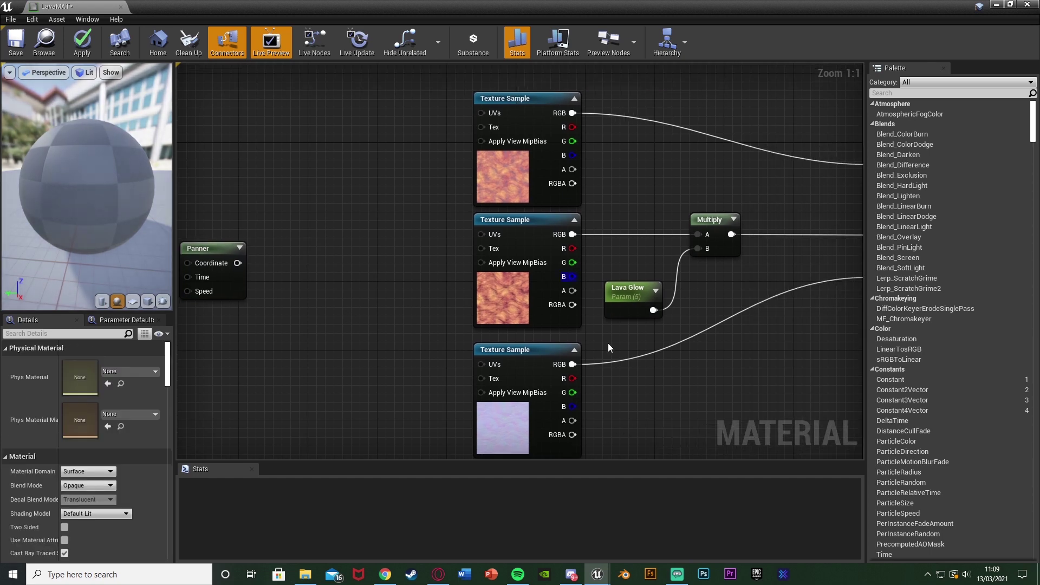
{"action": "right_click_drag", "start_coordinate": [249, 283], "coordinate": [438, 283]}
{"action": "left_click_drag", "start_coordinate": [439, 284], "coordinate": [419, 265]}
{"action": "left_click_drag", "start_coordinate": [345, 195], "coordinate": [446, 310]}
{"action": "left_click", "coordinate": [446, 309]}
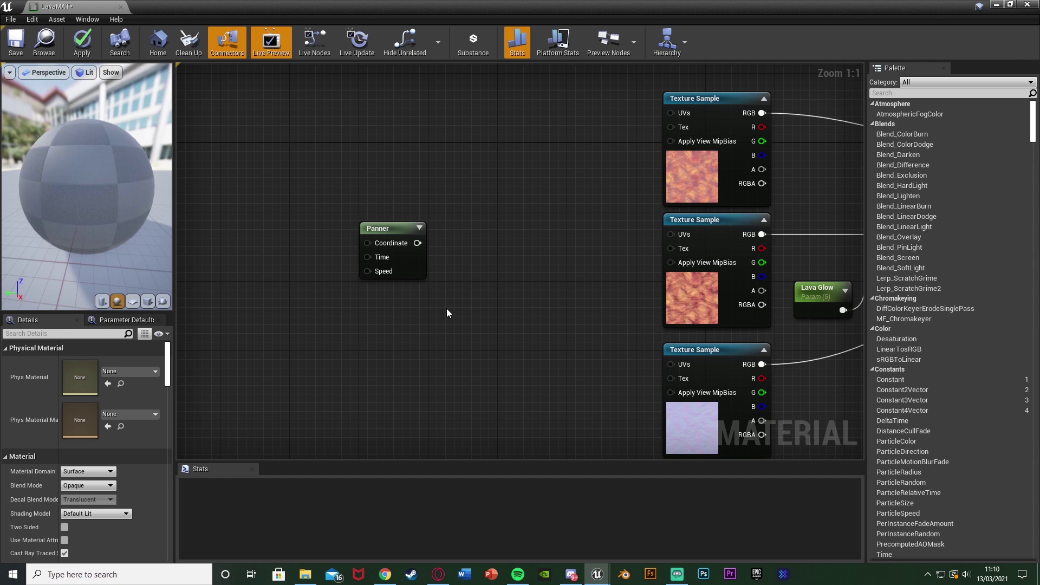
- Connect the Panner output to the UVs of all three texture samples and align it with the emission texture
{"action": "left_click_drag", "start_coordinate": [417, 243], "coordinate": [671, 112]}
{"action": "left_click_drag", "start_coordinate": [417, 243], "coordinate": [671, 364]}
{"action": "left_click_drag", "start_coordinate": [417, 275], "coordinate": [417, 267]}
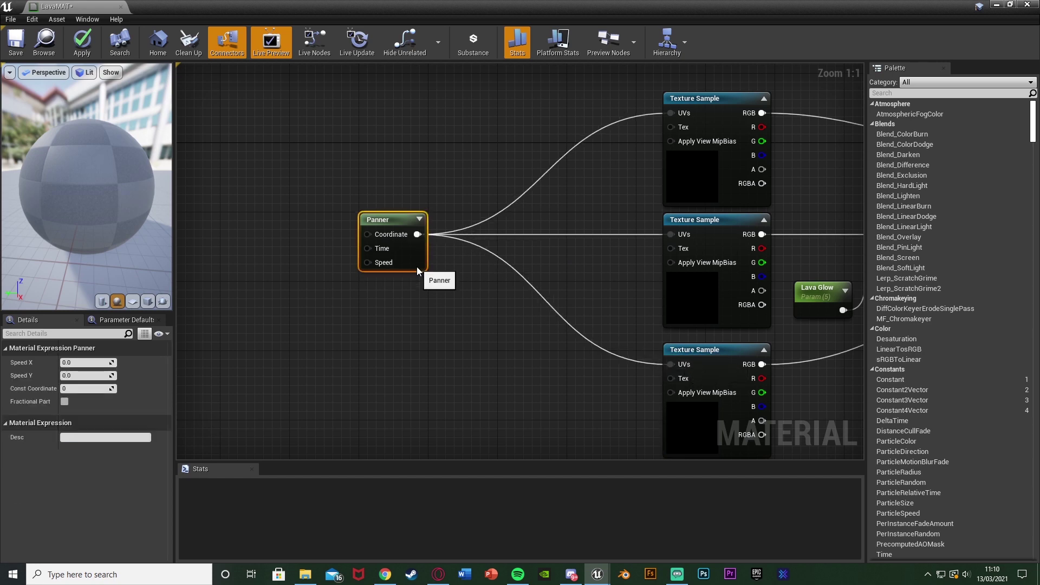
- Add a TextureCoordinate node feeding the Panner's Coordinate input and place it level with the Panner
{"action": "left_click_drag", "start_coordinate": [367, 234], "coordinate": [322, 241]}
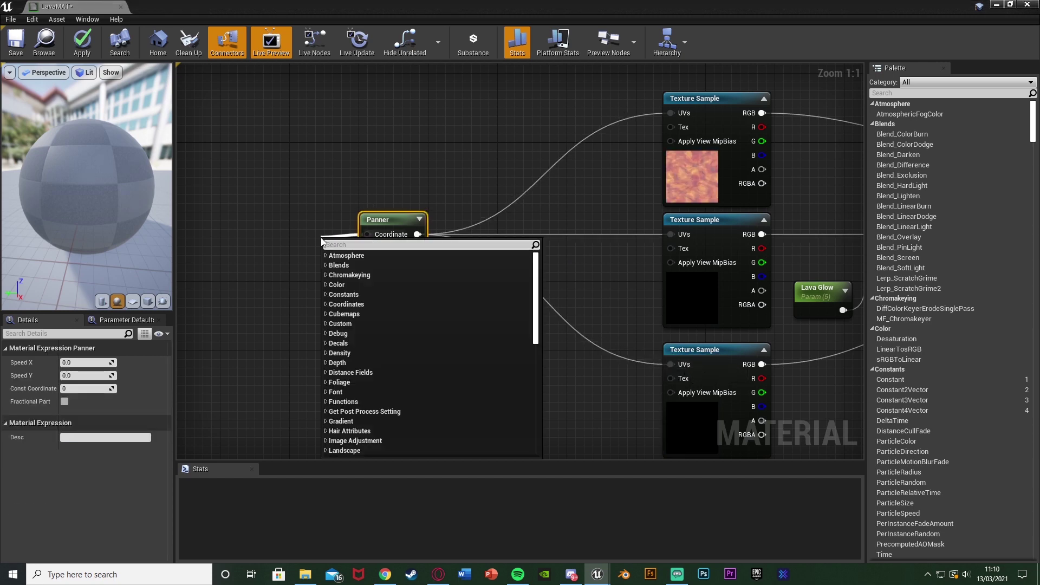
{"action": "type", "text": "text"}
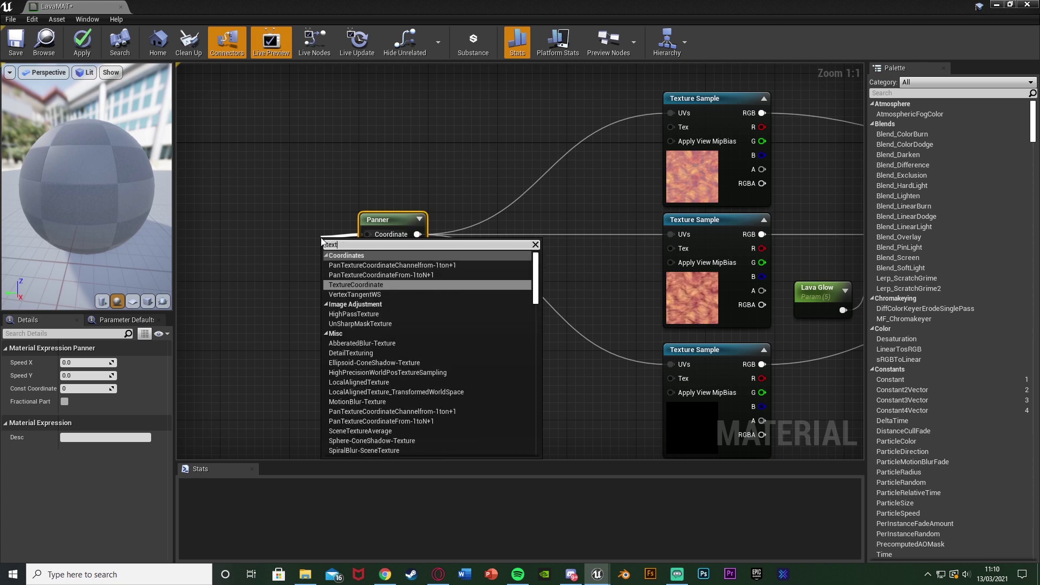
{"action": "key", "text": "Return"}
{"action": "left_click_drag", "start_coordinate": [333, 244], "coordinate": [284, 226]}
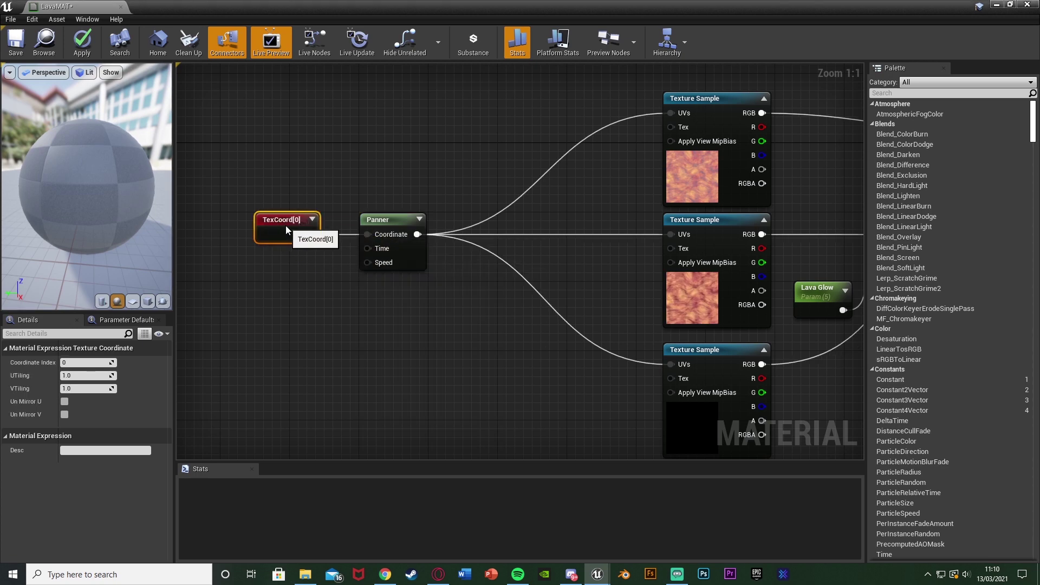
- Add a Constant2Vector with R at 0.1, connect it to the Panner's Speed input and position it below the TexCoord node
{"action": "right_click_drag", "start_coordinate": [400, 236], "coordinate": [465, 250]}
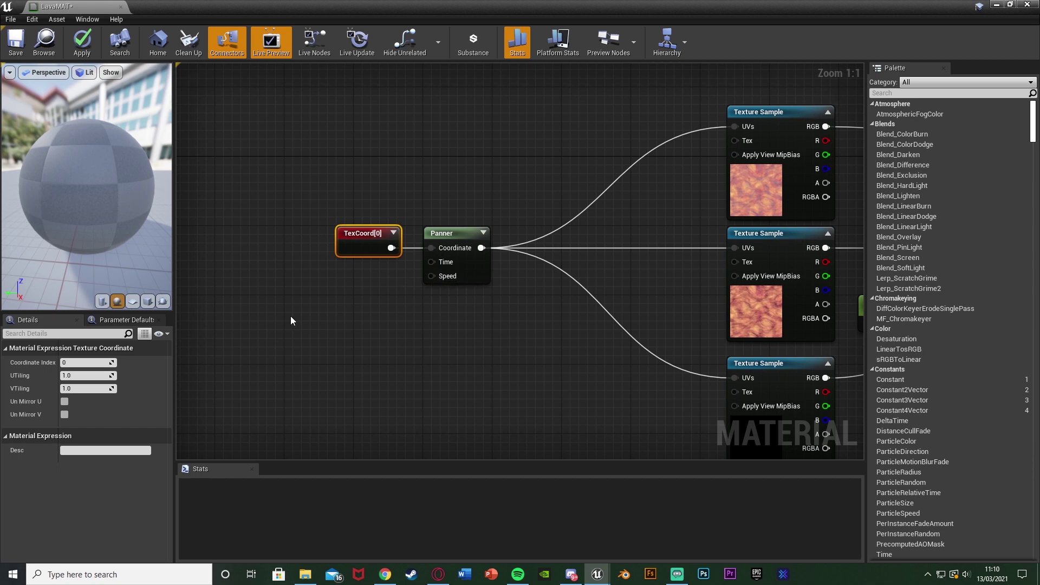
{"action": "left_click", "coordinate": [307, 311]}
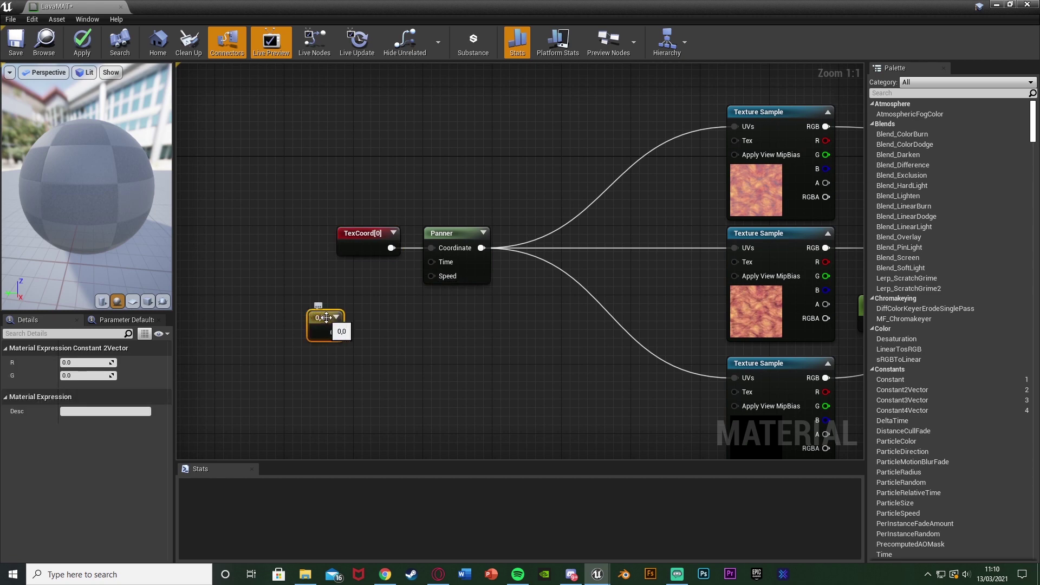
{"action": "mouse_move", "coordinate": [334, 332]}
{"action": "left_mouse_down"}
{"action": "mouse_move", "coordinate": [357, 340]}
{"action": "mouse_move", "coordinate": [433, 277]}
{"action": "mouse_move", "coordinate": [348, 324]}
{"action": "left_mouse_up"}
{"action": "left_click", "coordinate": [85, 364]}
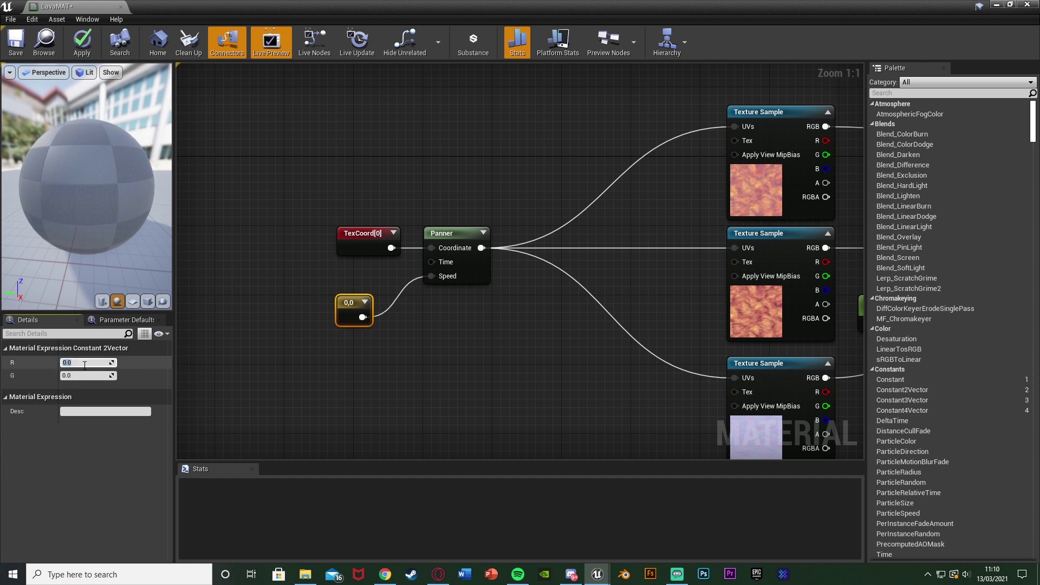
{"action": "type", "text": ".1"}
{"action": "key", "text": "Return"}
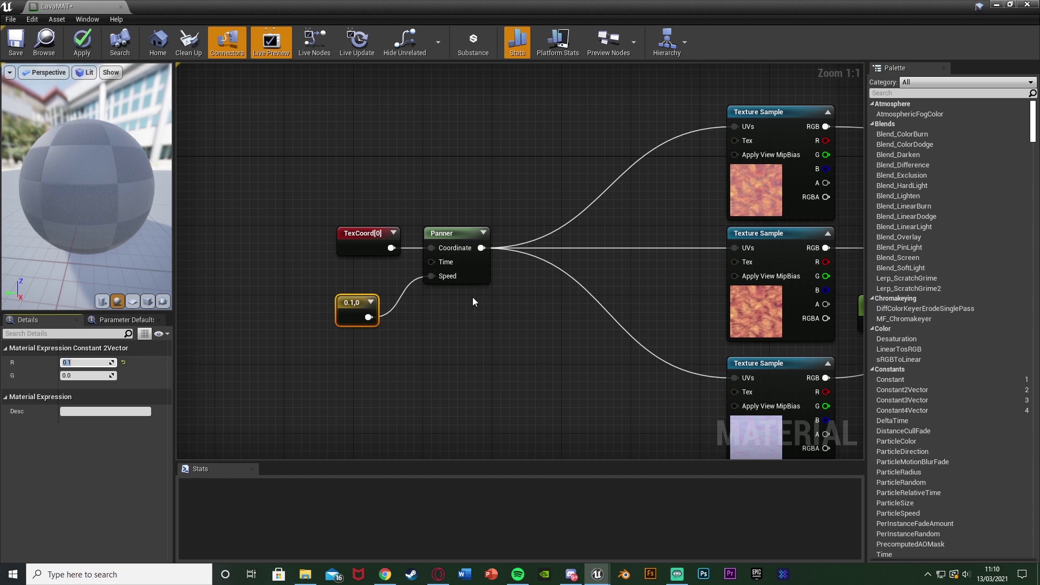
{"action": "left_click", "coordinate": [464, 274]}
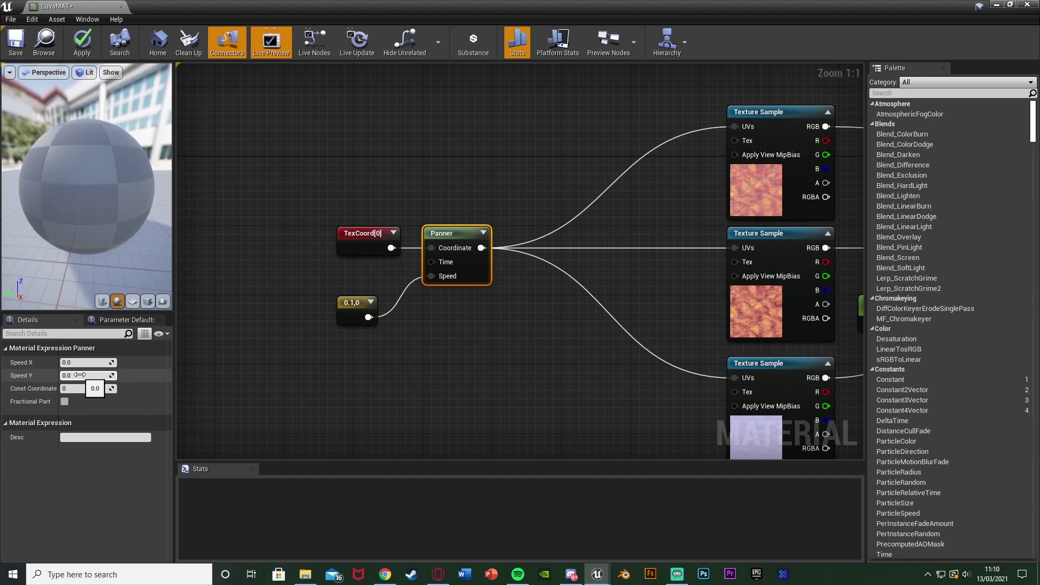
{"action": "left_click", "coordinate": [363, 320]}
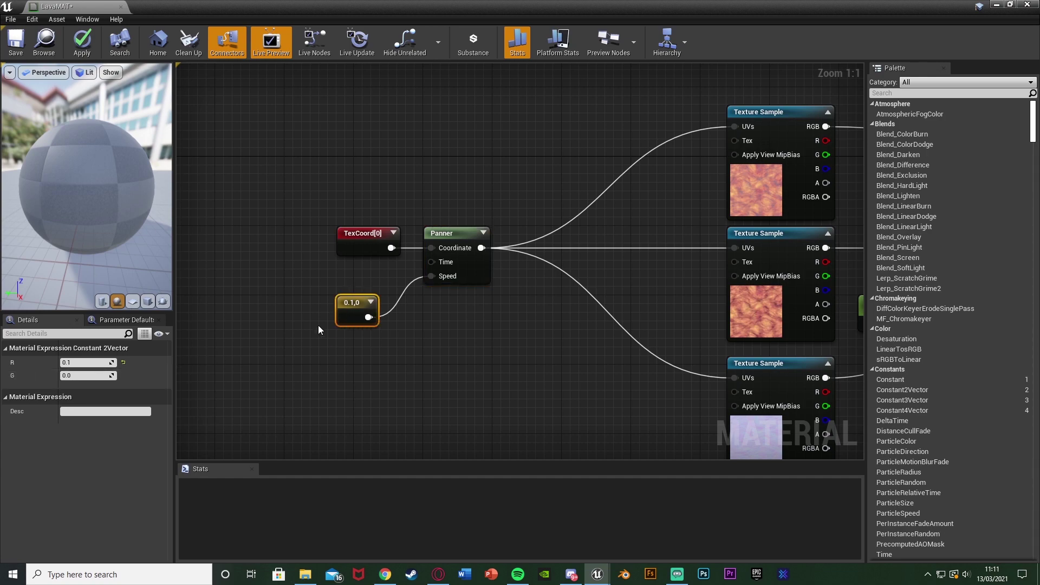
{"action": "left_click", "coordinate": [408, 339]}
- Move the TexCoord, Panner and speed vector nodes together closer to the three texture samples
{"action": "scroll", "coordinate": [407, 339], "scroll_direction": "down", "scroll_amount": 3}
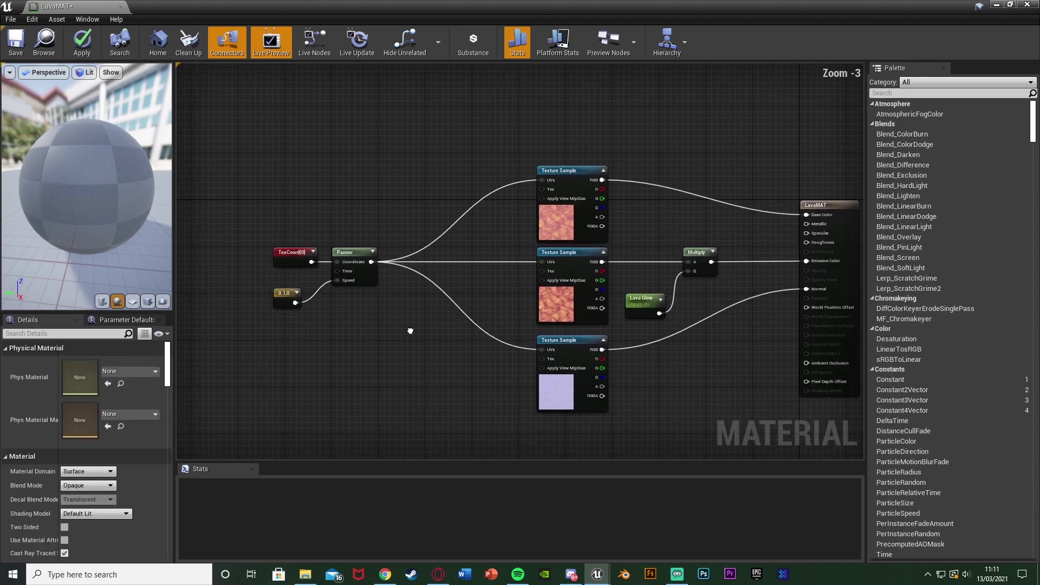
{"action": "left_click_drag", "start_coordinate": [202, 342], "coordinate": [382, 241]}
{"action": "left_click_drag", "start_coordinate": [376, 283], "coordinate": [457, 285]}
{"action": "left_click", "coordinate": [497, 315]}
- Move all nodes feeding the material as one group closer to the LavaMAT output node
{"action": "right_click_drag", "start_coordinate": [496, 314], "coordinate": [403, 299]}
{"action": "left_click_drag", "start_coordinate": [248, 126], "coordinate": [650, 422]}
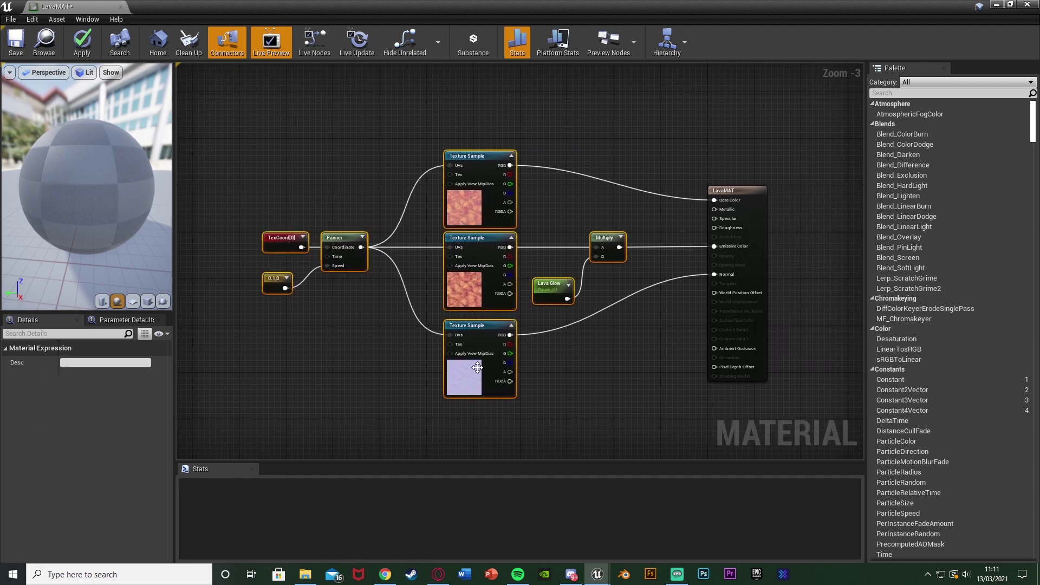
{"action": "left_click_drag", "start_coordinate": [477, 367], "coordinate": [536, 370]}
{"action": "left_click", "coordinate": [622, 371]}
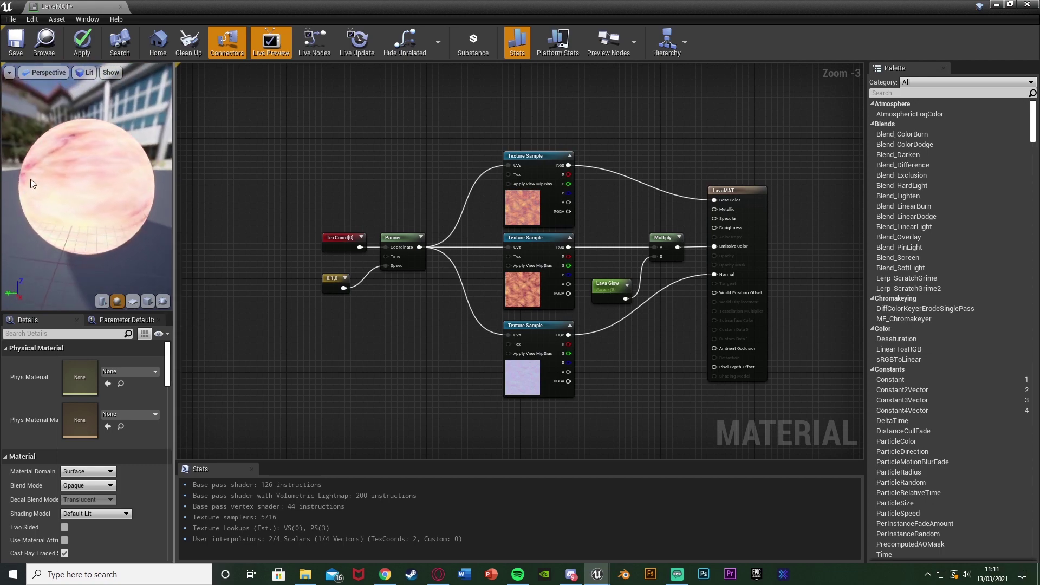
- Set the R value of the Panner's speed vector to 1
{"action": "scroll", "coordinate": [356, 304], "scroll_direction": "up", "scroll_amount": 3}
{"action": "left_click", "coordinate": [317, 274]}
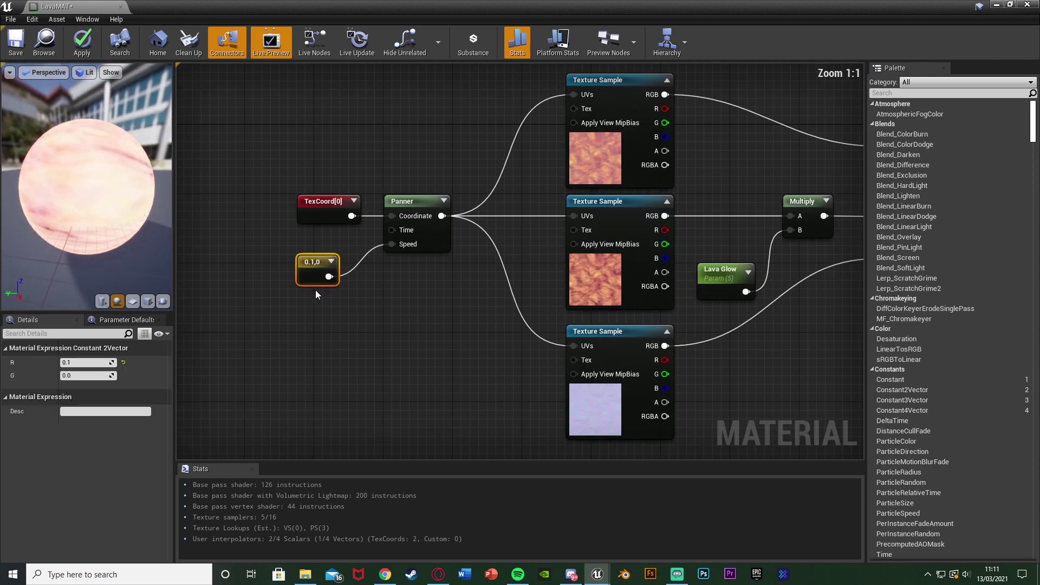
{"action": "left_click", "coordinate": [100, 364]}
{"action": "type", "text": "1"}
{"action": "key", "text": "Return"}
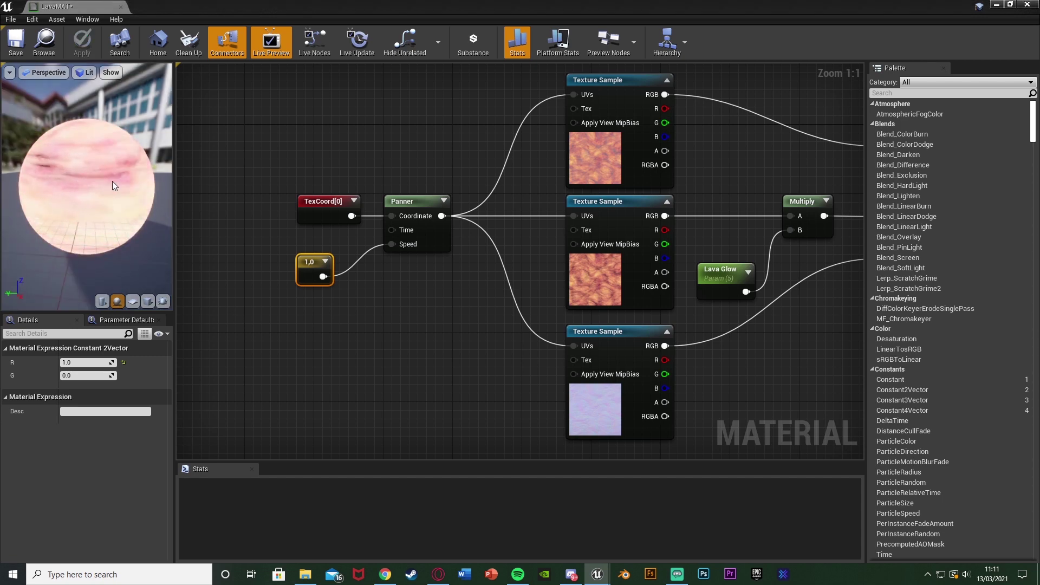
- Set the speed vector's G value to 1 and its R value to 0, and apply the material changes
{"action": "left_click", "coordinate": [82, 376]}
{"action": "type", "text": "1"}
{"action": "key", "text": "Return"}
{"action": "left_click", "coordinate": [78, 362]}
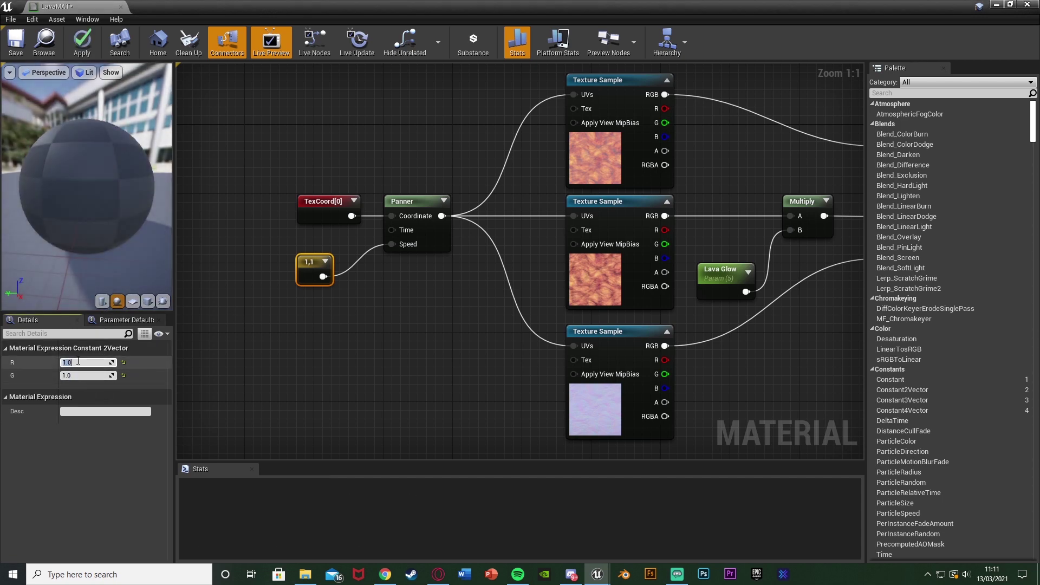
{"action": "left_click", "coordinate": [84, 46]}
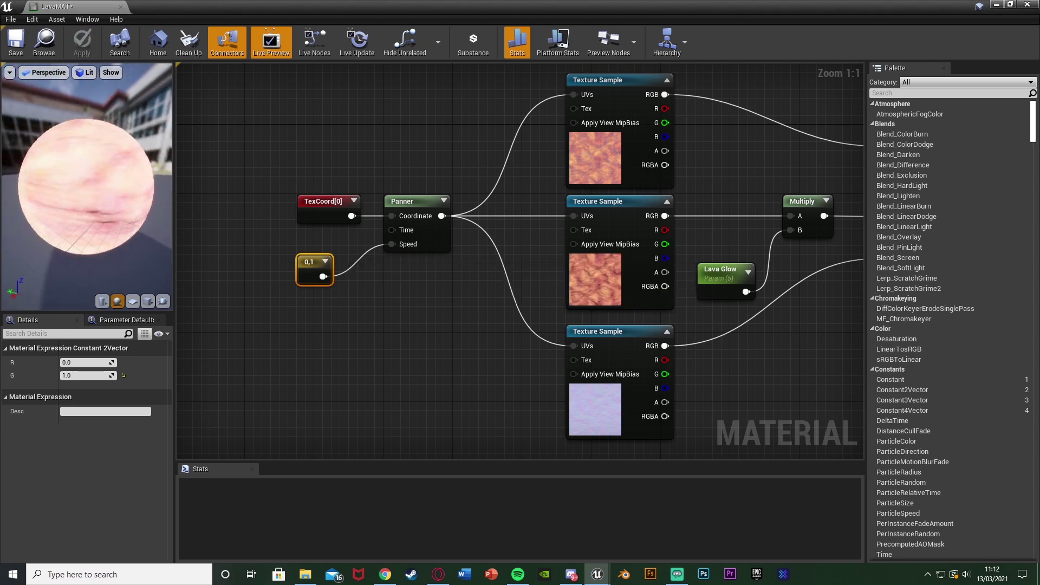
- Set the speed vector to R 0.1 and G 0, and apply the changes to the material
{"action": "left_click", "coordinate": [87, 363]}
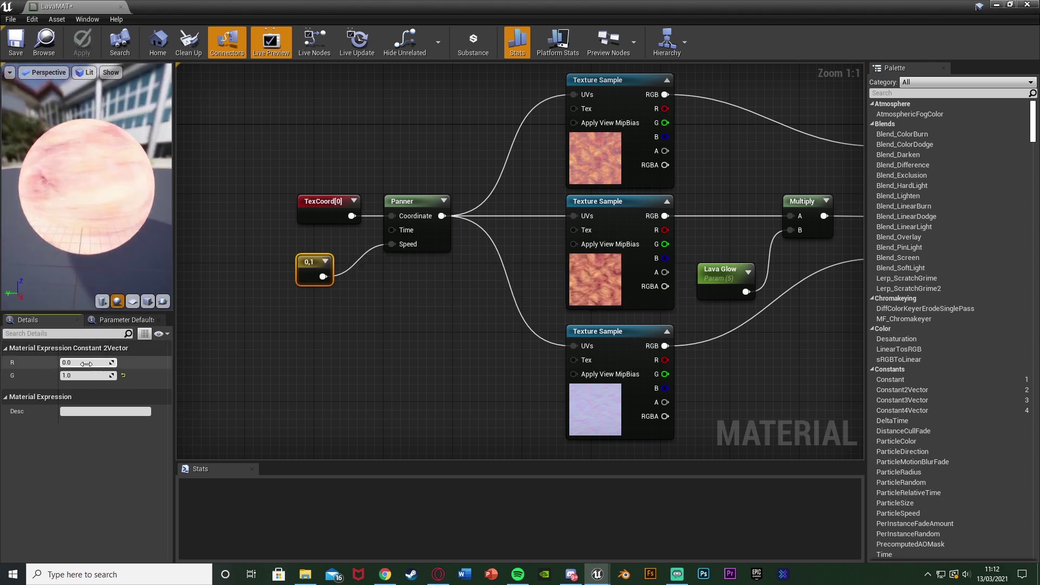
{"action": "type", "text": "0.1"}
{"action": "key", "text": "Tab"}
{"action": "type", "text": "0"}
{"action": "key", "text": "Return"}
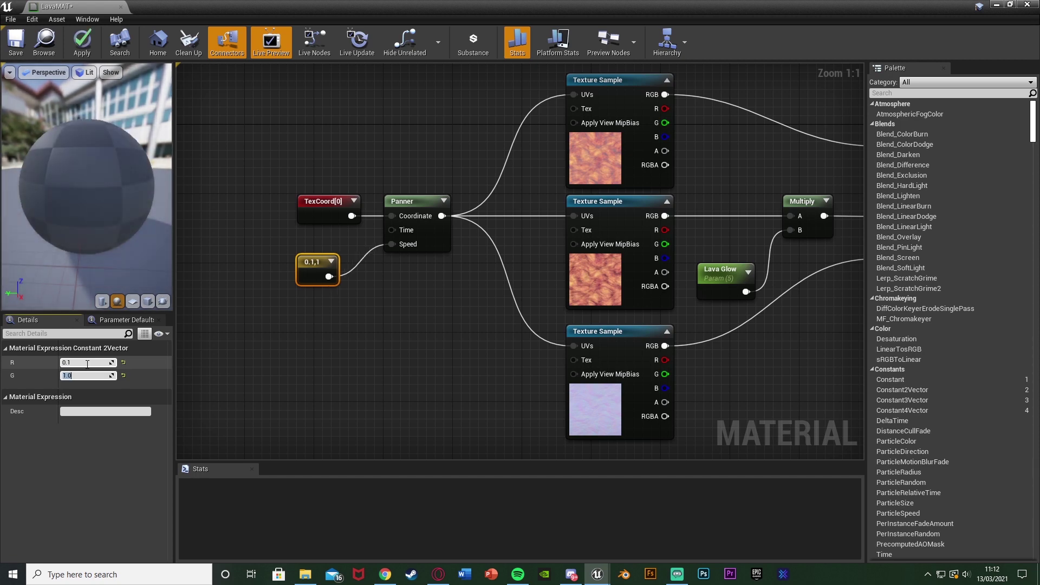
{"action": "left_click", "coordinate": [82, 43]}
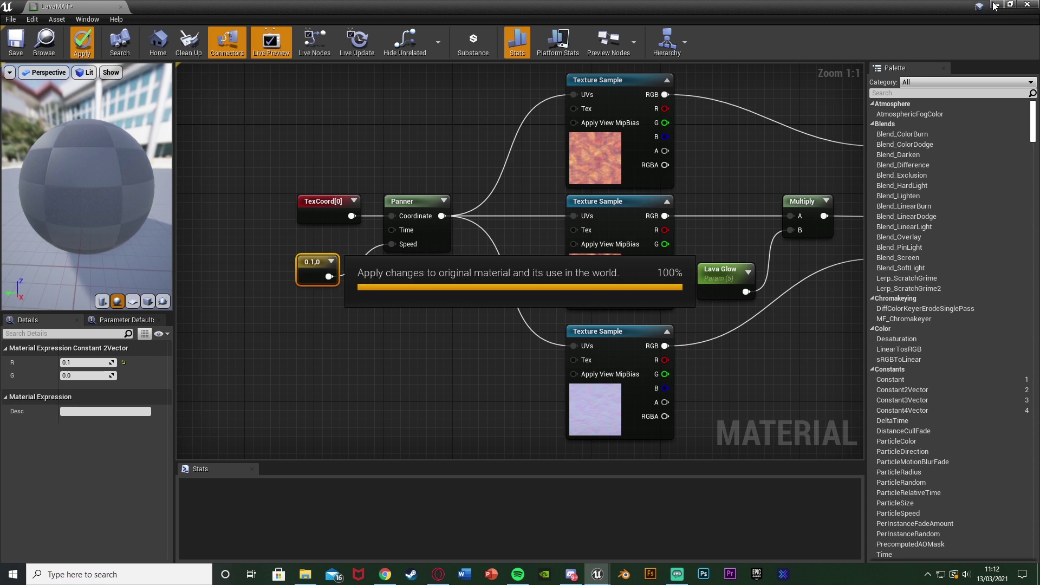
- Return to the level and assign LavaMAT to the large flat slab on the floor
{"action": "left_click", "coordinate": [996, 5]}
{"action": "left_click_drag", "start_coordinate": [216, 443], "coordinate": [433, 227]}
{"action": "key", "text": "s"}
{"action": "right_click_drag", "start_coordinate": [503, 215], "coordinate": [666, 224]}
{"action": "key", "text": "a"}
{"action": "right_click_drag", "start_coordinate": [473, 163], "coordinate": [473, 162]}
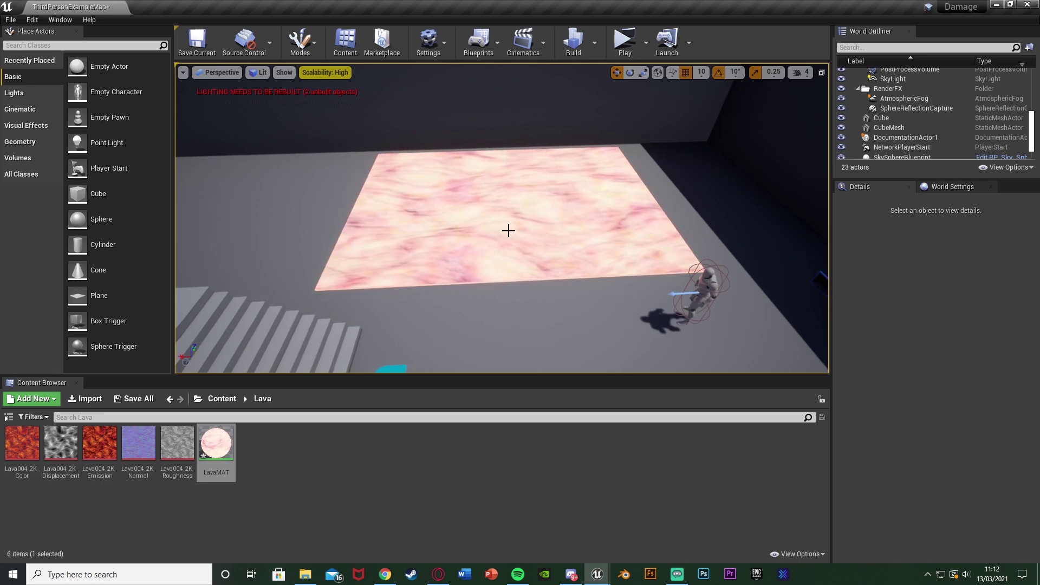
{"action": "right_click_drag", "start_coordinate": [506, 230], "coordinate": [506, 229]}
- Play the level, run the character around the lava slab to examine its movement and glow, and stop playing
{"action": "left_click", "coordinate": [625, 41]}
{"action": "key", "text": "w"}
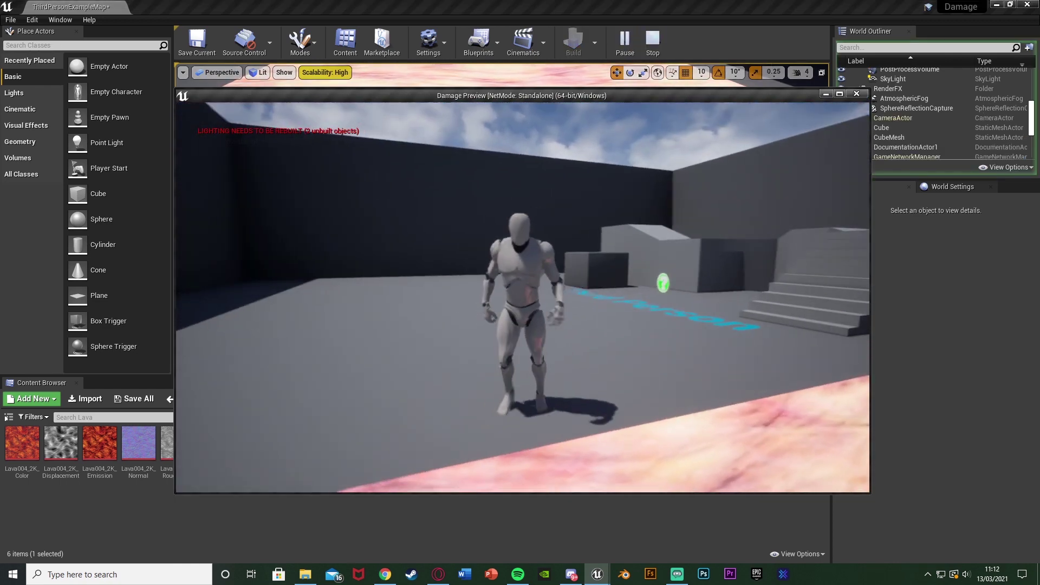
{"action": "key", "text": "w"}
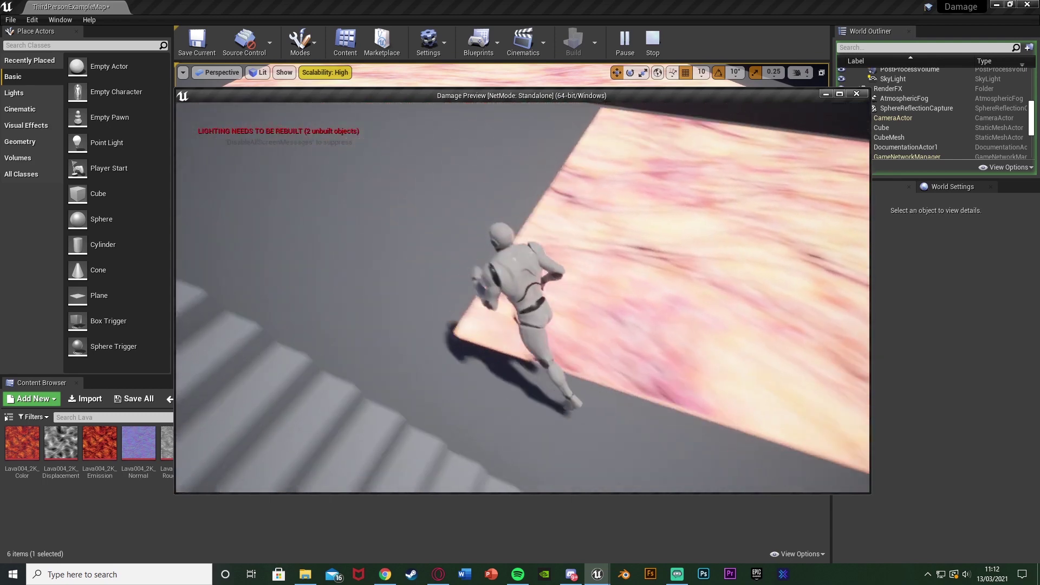
{"action": "key", "text": "a"}
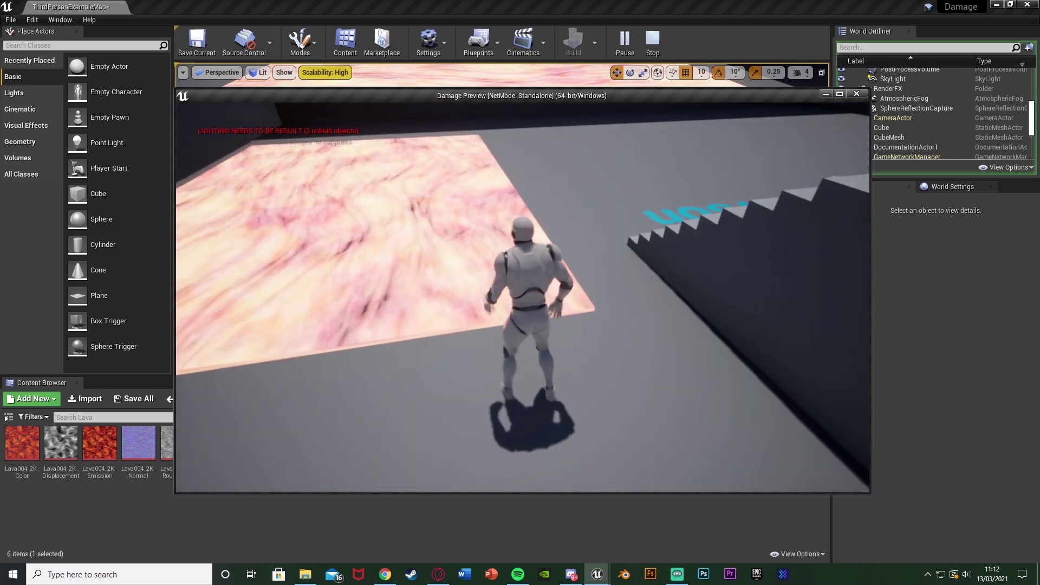
{"action": "key", "text": "Escape"}
{"action": "mouse_move", "coordinate": [457, 242]}
{"action": "right_mouse_down"}
{"action": "mouse_move", "coordinate": [457, 184]}
{"action": "mouse_move", "coordinate": [488, 241]}
{"action": "mouse_move", "coordinate": [457, 241]}
{"action": "right_mouse_up"}
{"action": "key", "text": "w"}
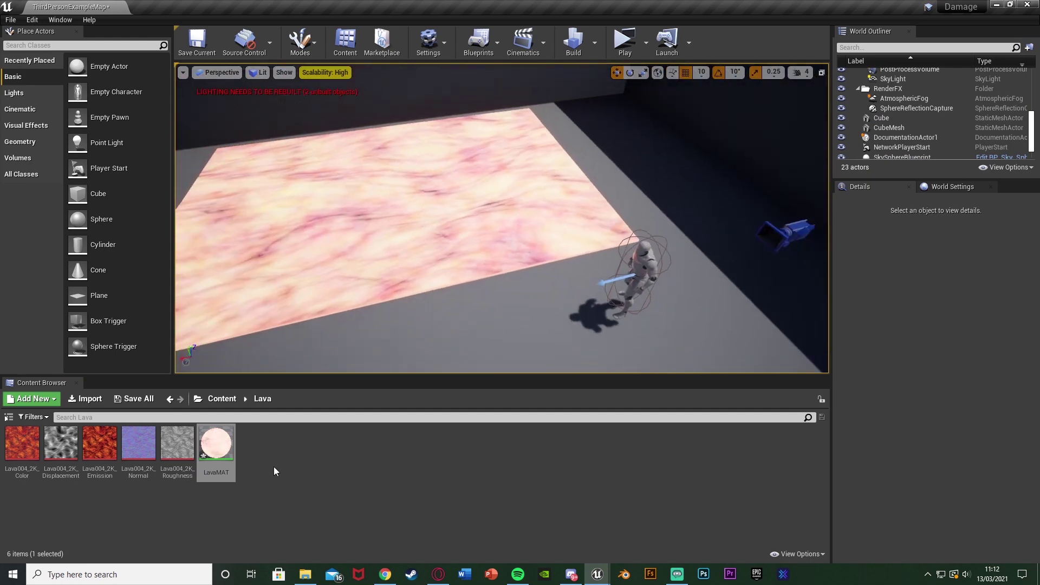
- Reopen LavaMAT, set the Lava Glow parameter's default value to 100 and apply the change
{"action": "double_click", "coordinate": [216, 443]}
{"action": "right_click_drag", "start_coordinate": [566, 241], "coordinate": [498, 235]}
{"action": "left_click", "coordinate": [495, 247]}
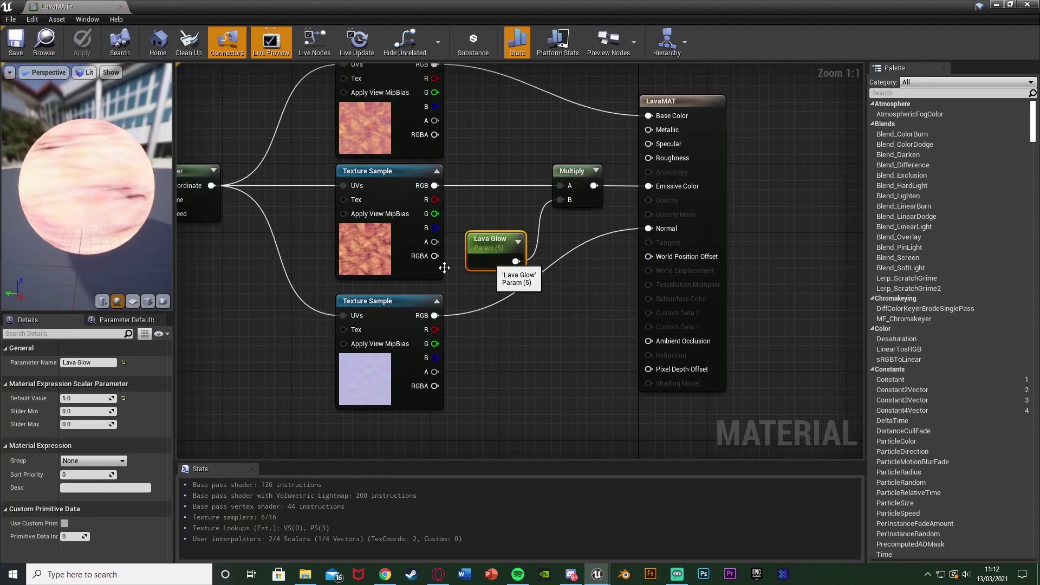
{"action": "left_click", "coordinate": [93, 401]}
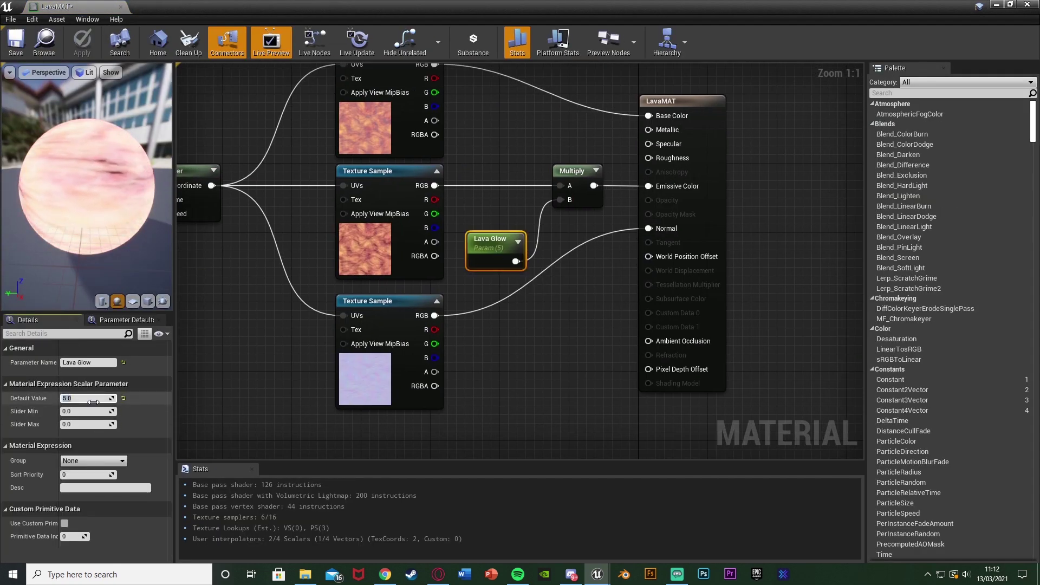
{"action": "type", "text": "100"}
{"action": "key", "text": "Return"}
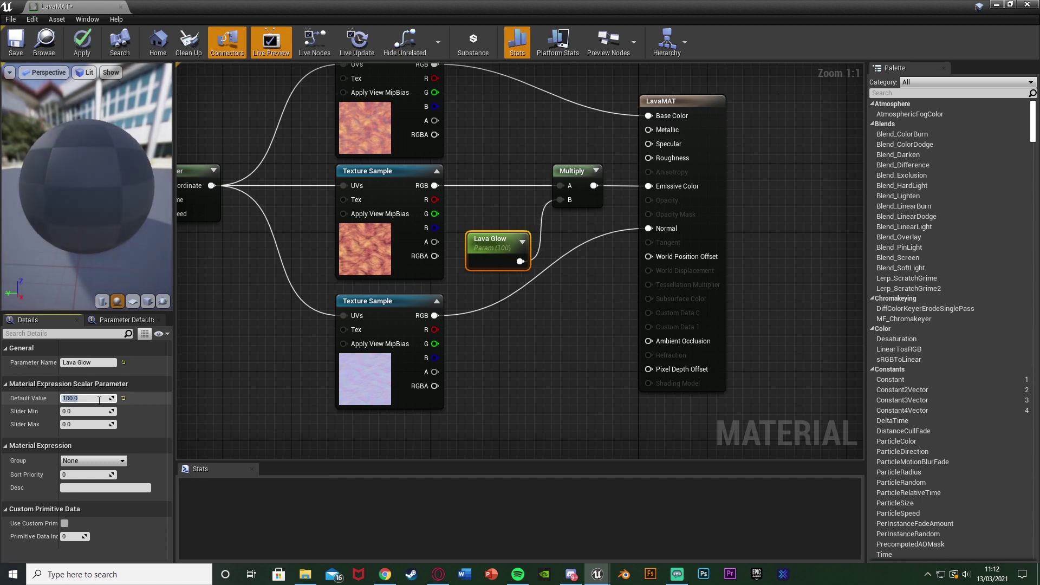
{"action": "left_click", "coordinate": [89, 42]}
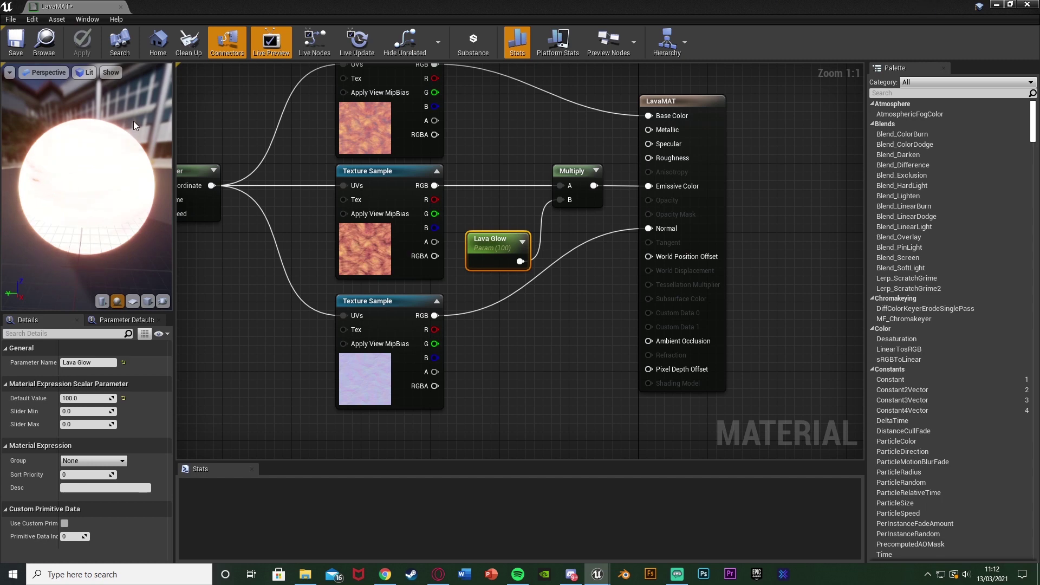
- Return to the level, examine the lava's stronger glow in the viewport and in a play test, and stop playing
{"action": "left_click", "coordinate": [996, 4]}
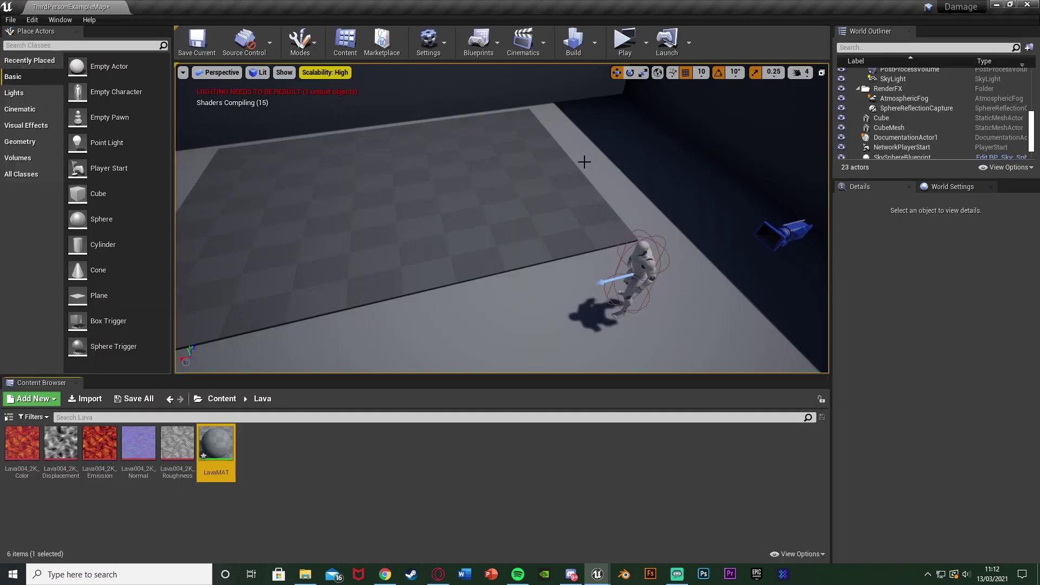
{"action": "mouse_move", "coordinate": [582, 161]}
{"action": "right_mouse_down"}
{"action": "mouse_move", "coordinate": [568, 200]}
{"action": "mouse_move", "coordinate": [582, 162]}
{"action": "right_mouse_up"}
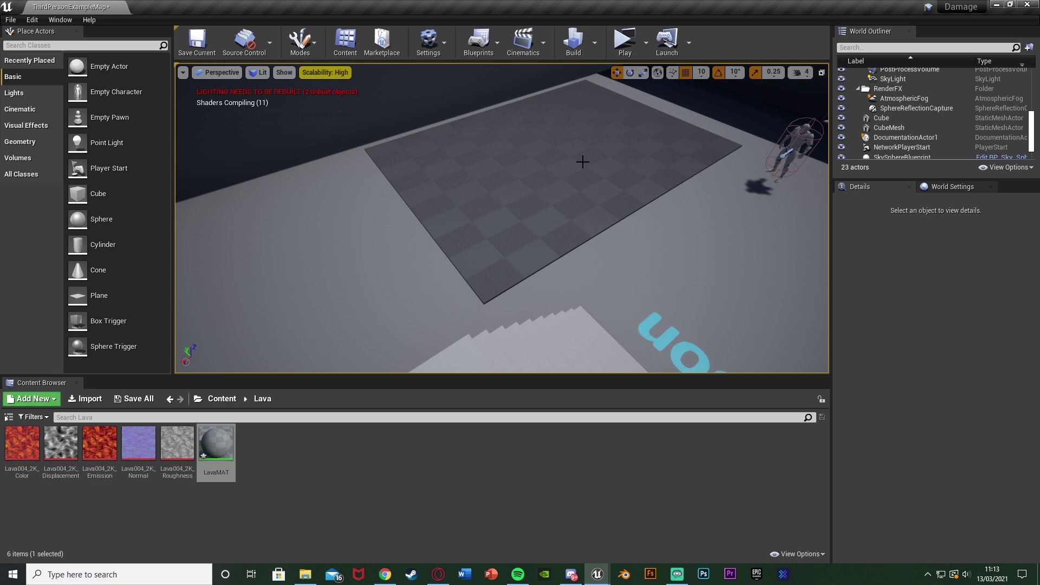
{"action": "right_click_drag", "start_coordinate": [656, 175], "coordinate": [580, 123]}
{"action": "left_click", "coordinate": [624, 41]}
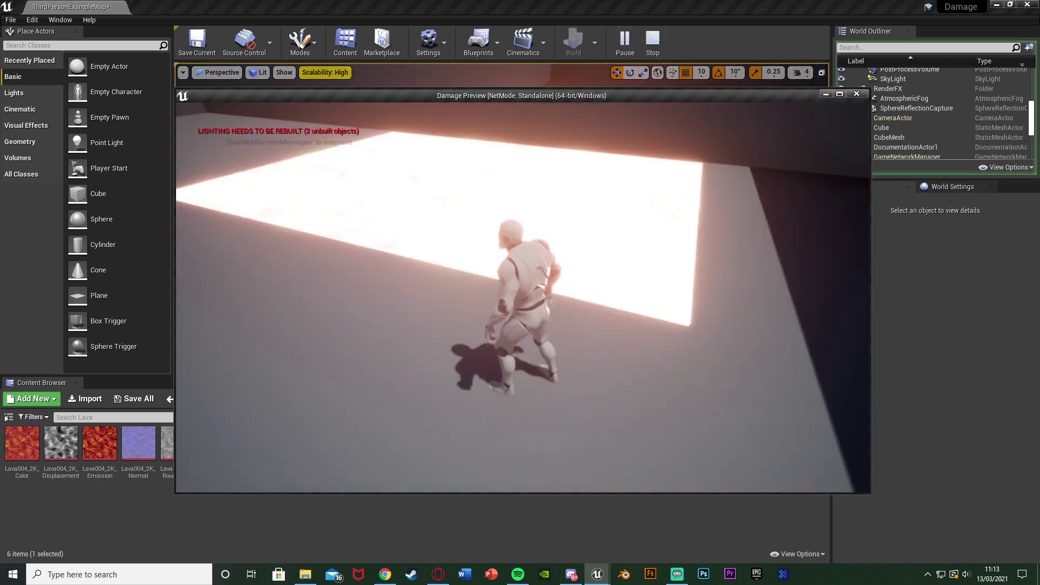
{"action": "key", "text": "Escape"}
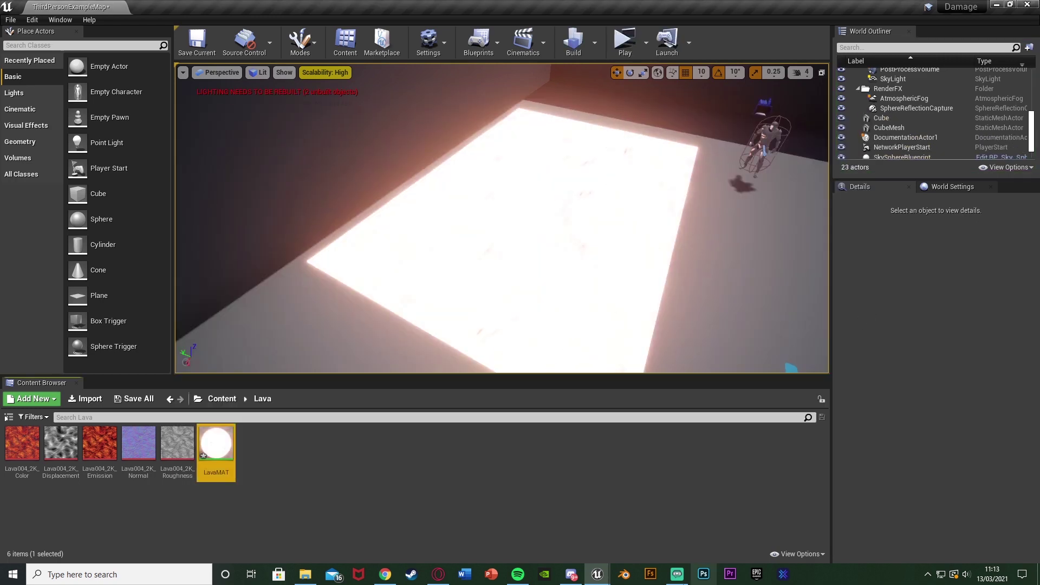
- Switch back to the LavaMAT editor, set Lava Glow's default value to 5 and apply the change
{"action": "mouse_move", "coordinate": [596, 574]}
{"action": "left_click", "coordinate": [655, 523]}
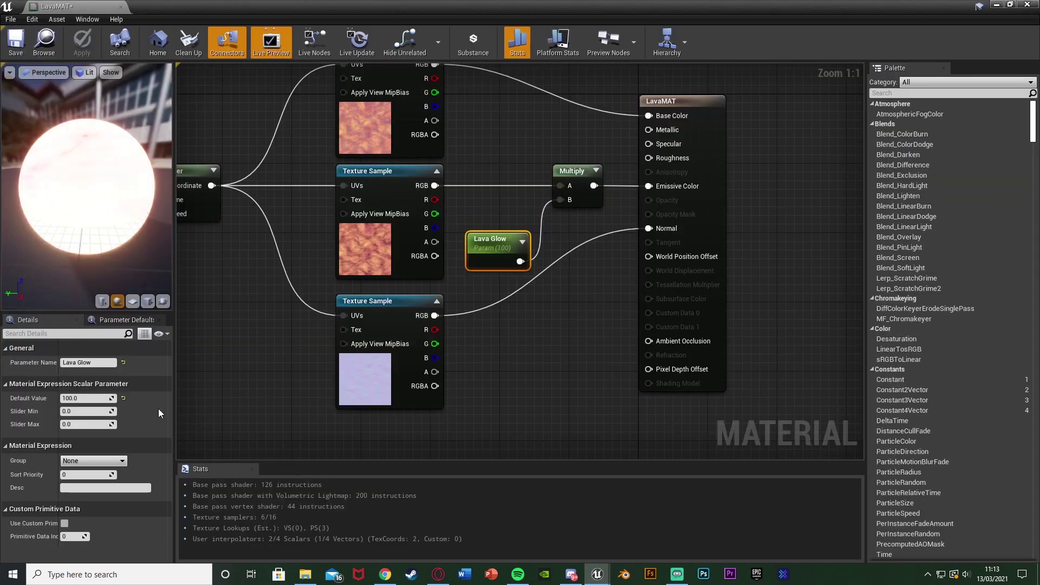
{"action": "left_click", "coordinate": [79, 399]}
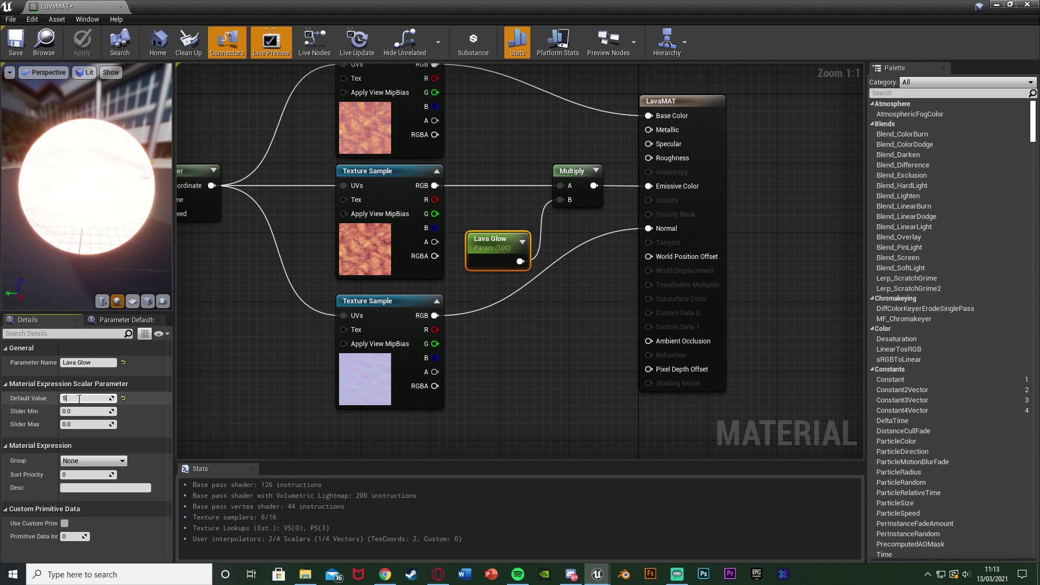
{"action": "type", "text": "5"}
{"action": "key", "text": "Return"}
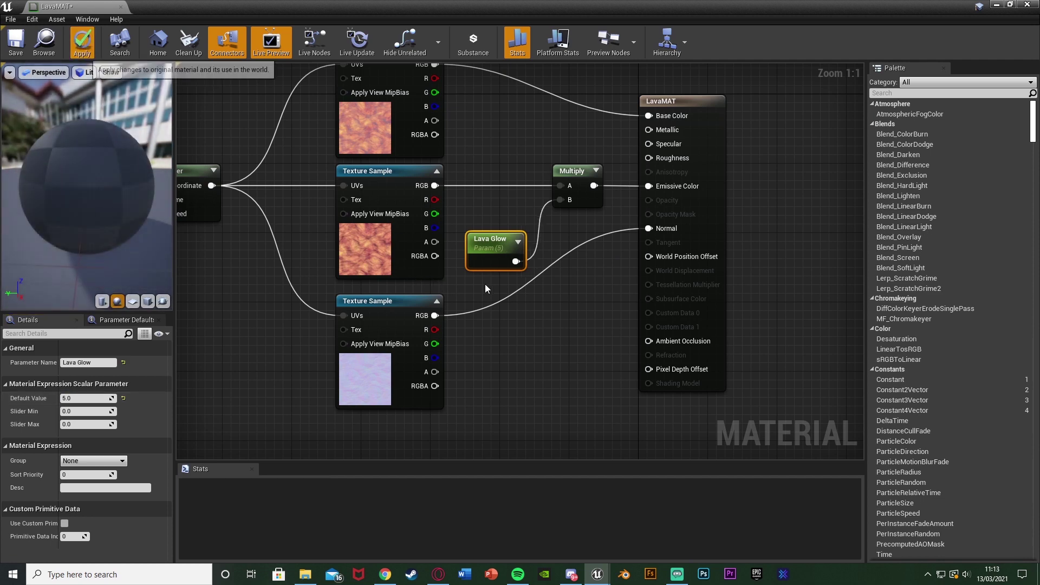
- Return to the level and examine the lava slab from several angles in the viewport
{"action": "left_click", "coordinate": [997, 5]}
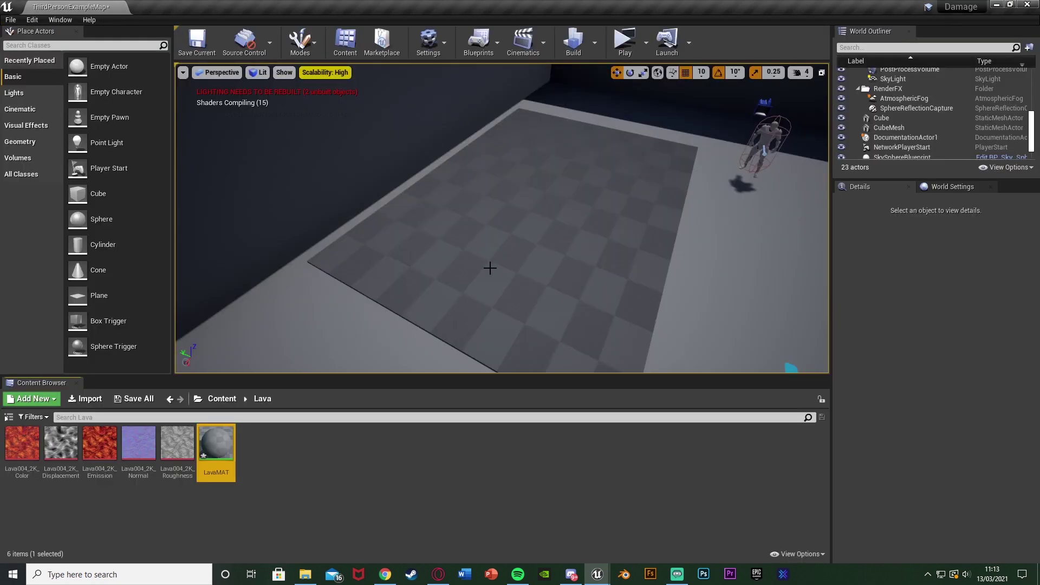
{"action": "mouse_move", "coordinate": [395, 313]}
{"action": "right_mouse_down"}
{"action": "mouse_move", "coordinate": [346, 298]}
{"action": "mouse_move", "coordinate": [395, 314]}
{"action": "right_mouse_up"}
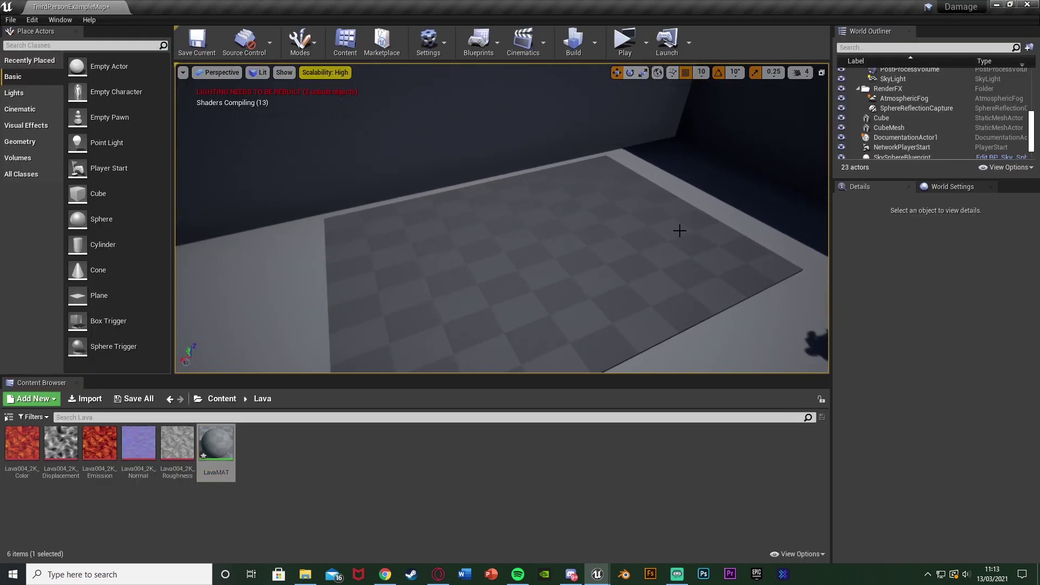
{"action": "right_click_drag", "start_coordinate": [672, 233], "coordinate": [707, 263]}
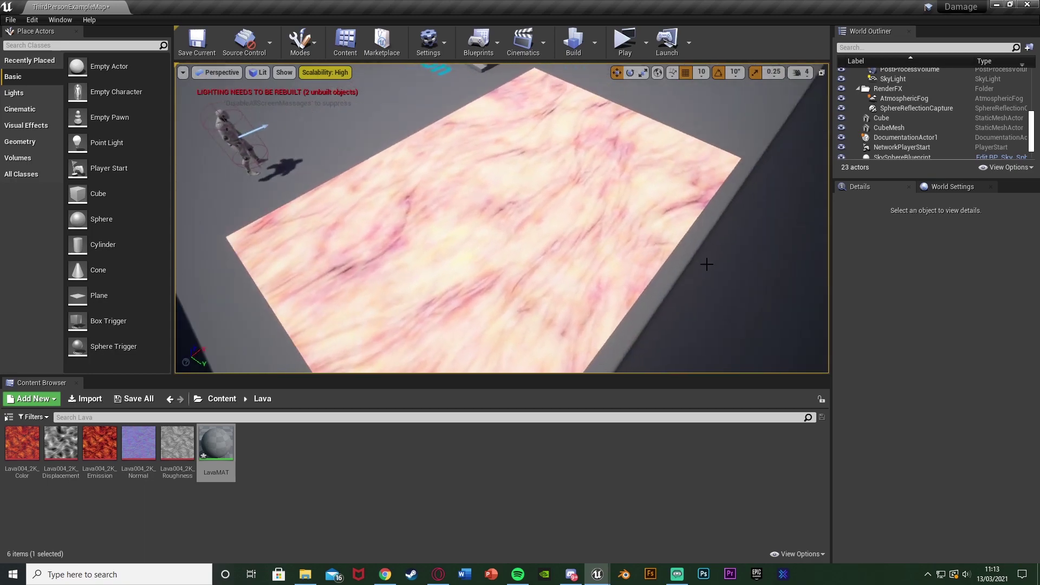